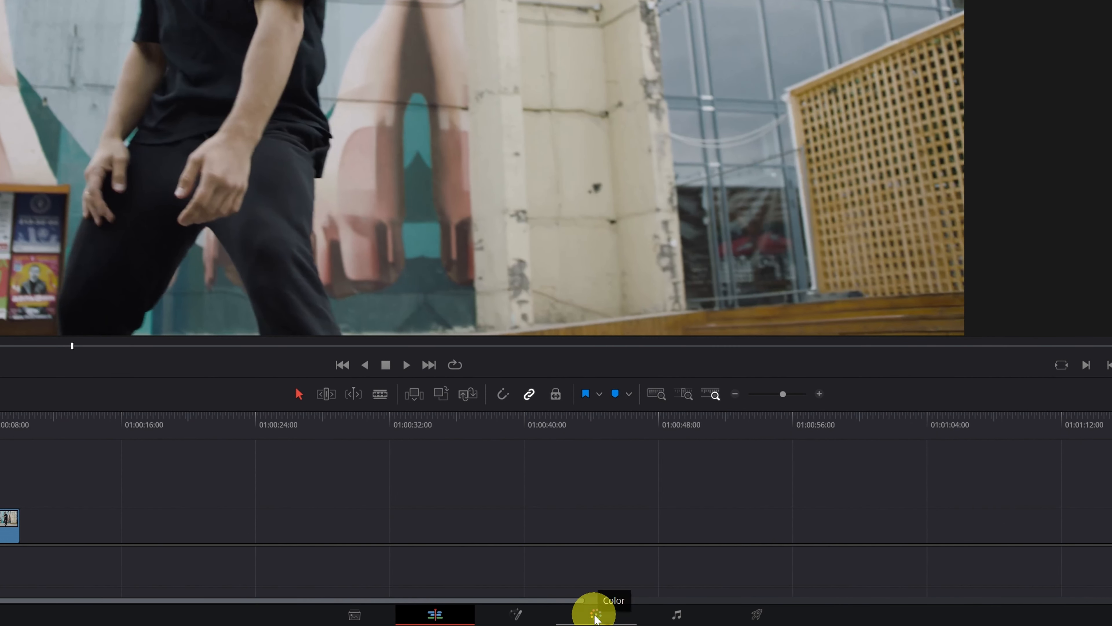
Open Magic Mask on the Color page and move the playhead to 01:00:02:17, a frame showing most of the dancer
click(596, 618)
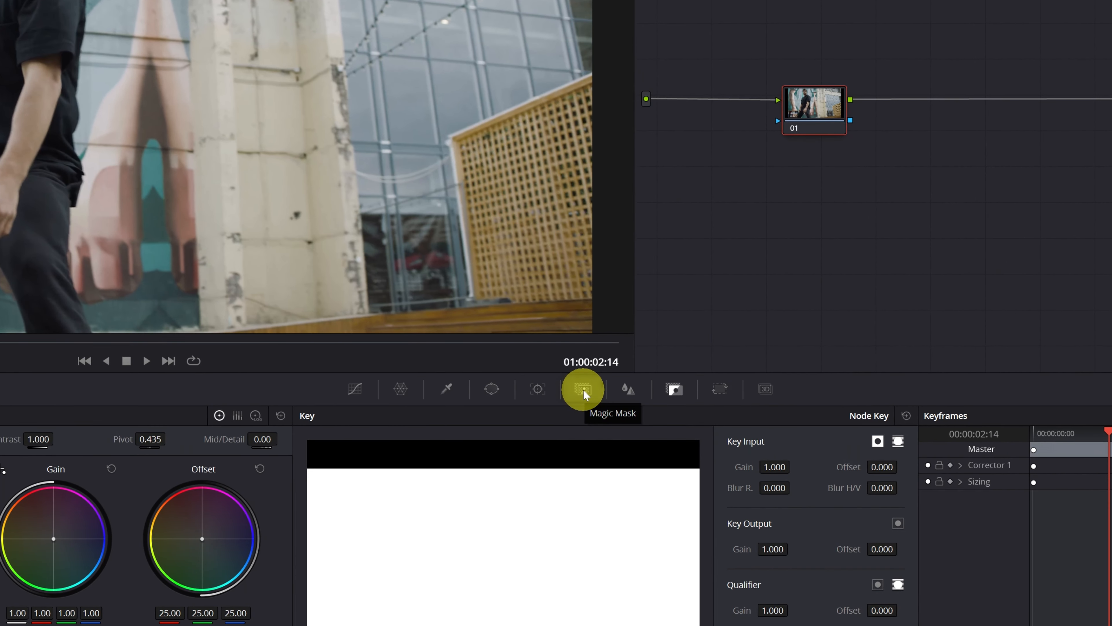
click(584, 390)
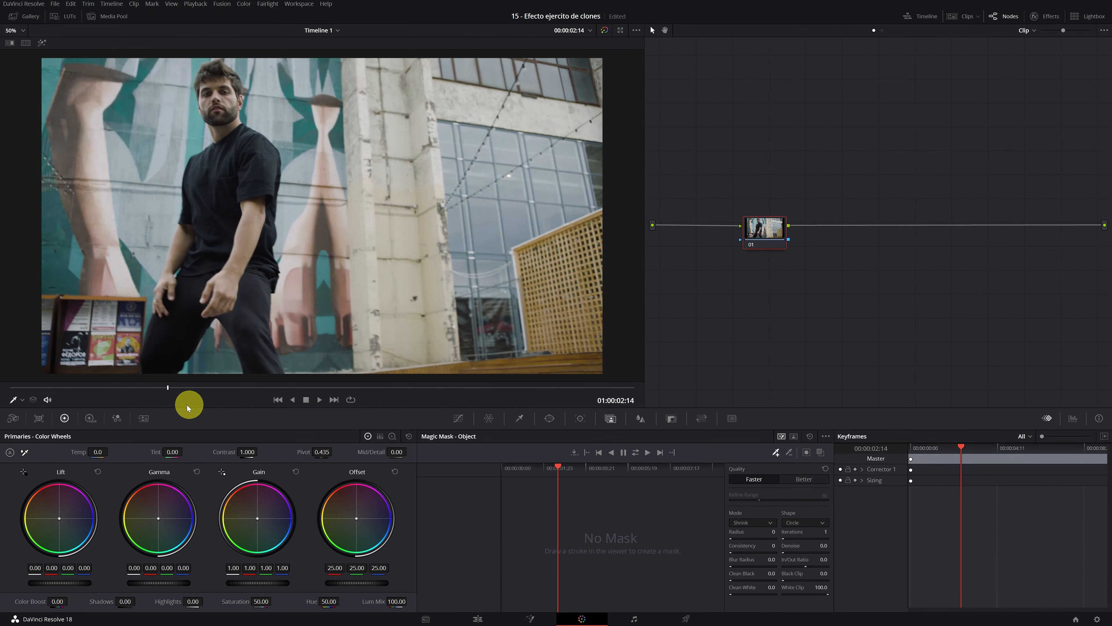
drag(165, 388, 118, 388)
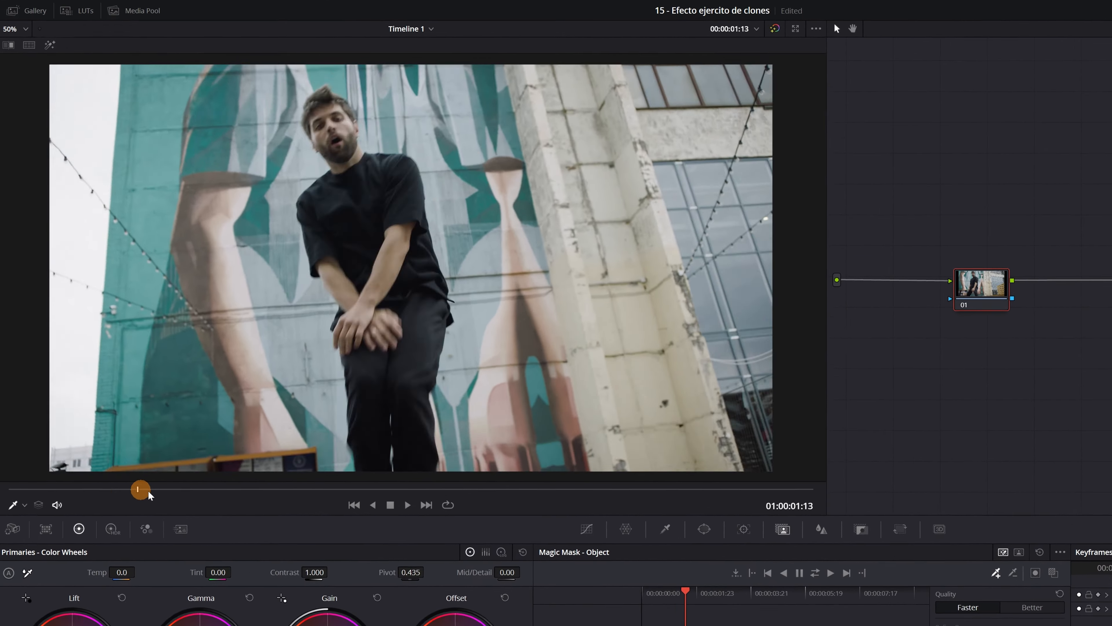
drag(149, 495, 653, 517)
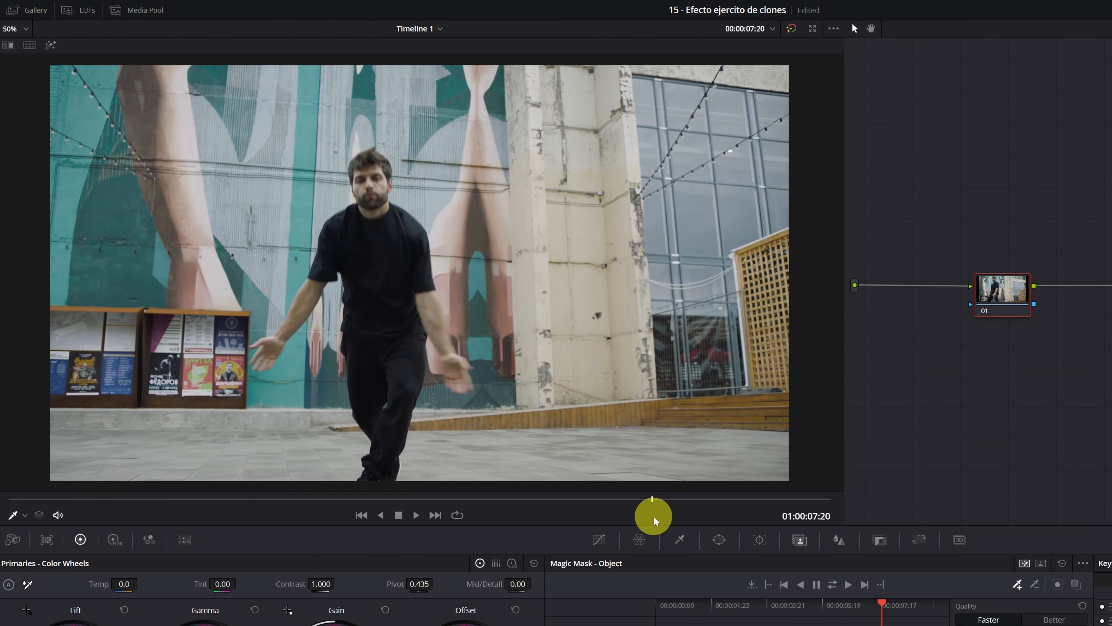
scroll(459, 367, up, 5)
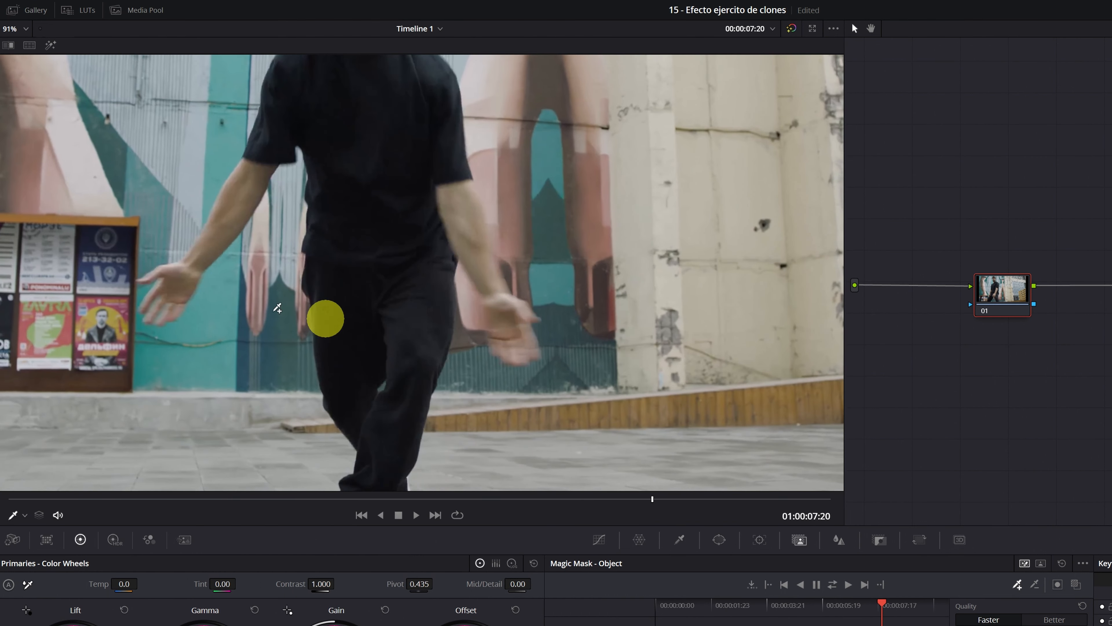
scroll(447, 303, down, 5)
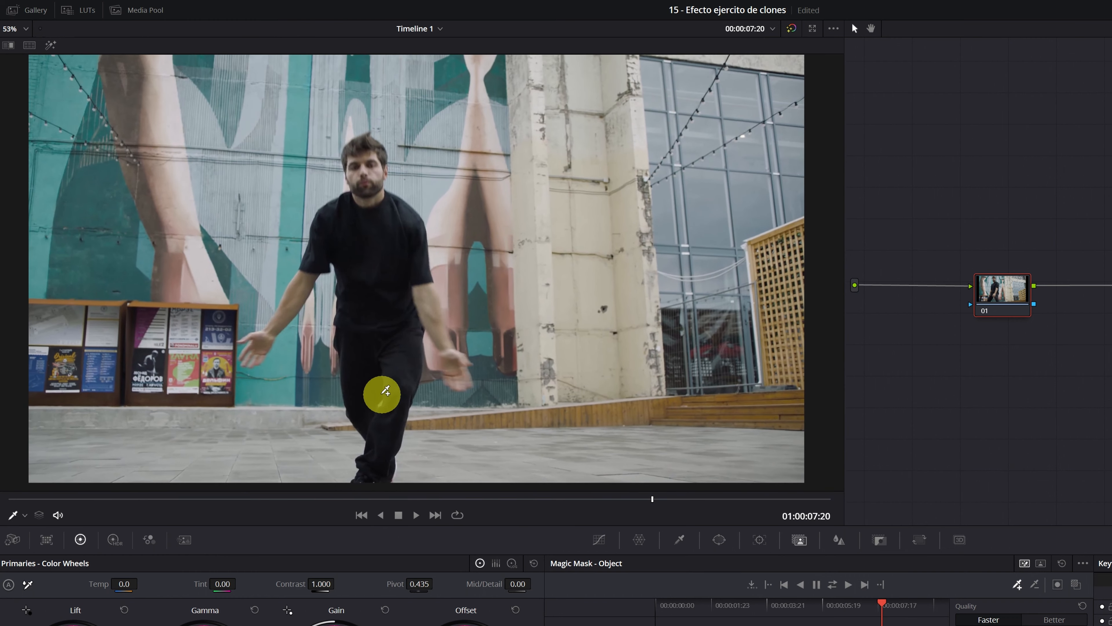
click(468, 500)
drag(468, 499, 213, 497)
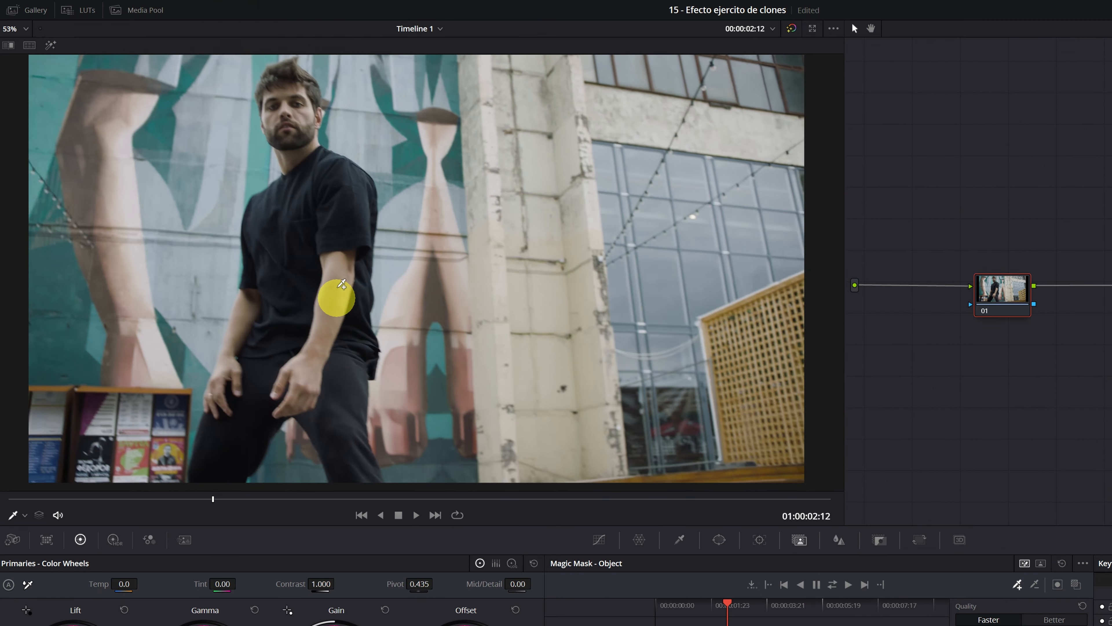
mouse_move(211, 502)
mouse_down()
mouse_move(193, 509)
mouse_move(229, 502)
mouse_up()
scroll(332, 304, down, 1)
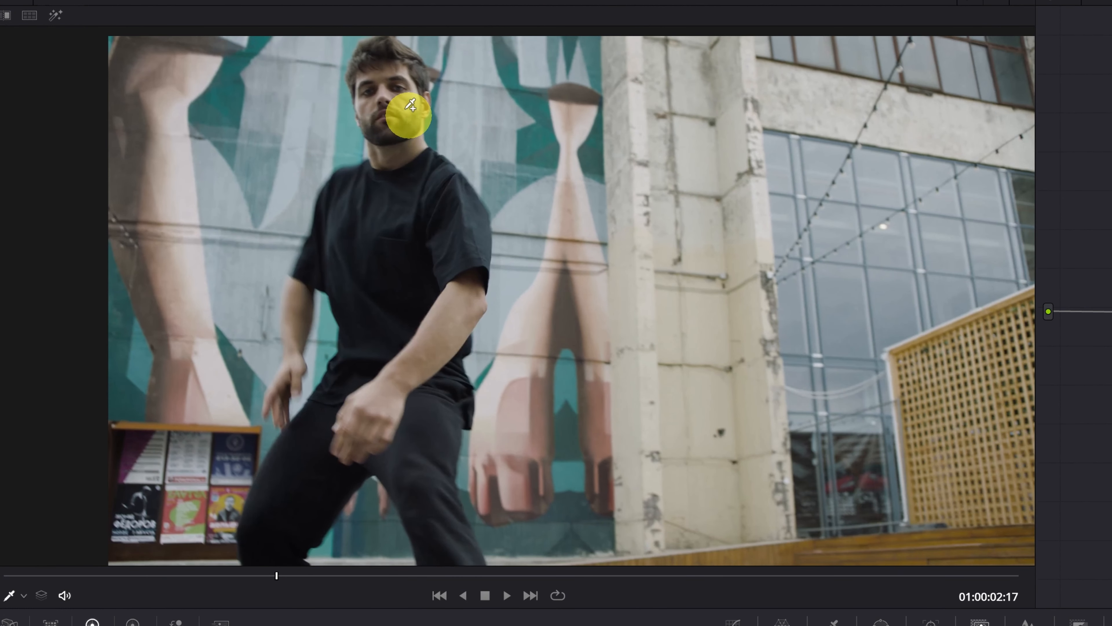
Draw one continuous mask stroke over the dancer's head, torso, arms and legs, and check the selection with the mask overlay
mouse_move(377, 51)
mouse_down()
mouse_move(454, 248)
mouse_move(462, 297)
mouse_up()
mouse_move(376, 401)
mouse_down()
mouse_move(434, 368)
mouse_move(445, 405)
mouse_move(432, 451)
mouse_move(456, 548)
mouse_move(437, 537)
mouse_move(408, 467)
mouse_move(375, 445)
mouse_move(321, 495)
mouse_move(286, 554)
mouse_move(269, 536)
mouse_move(287, 458)
mouse_move(407, 280)
mouse_move(401, 185)
mouse_move(381, 158)
mouse_move(364, 225)
mouse_move(346, 192)
mouse_move(307, 279)
mouse_move(282, 386)
mouse_move(314, 268)
mouse_move(331, 258)
mouse_move(371, 332)
mouse_up()
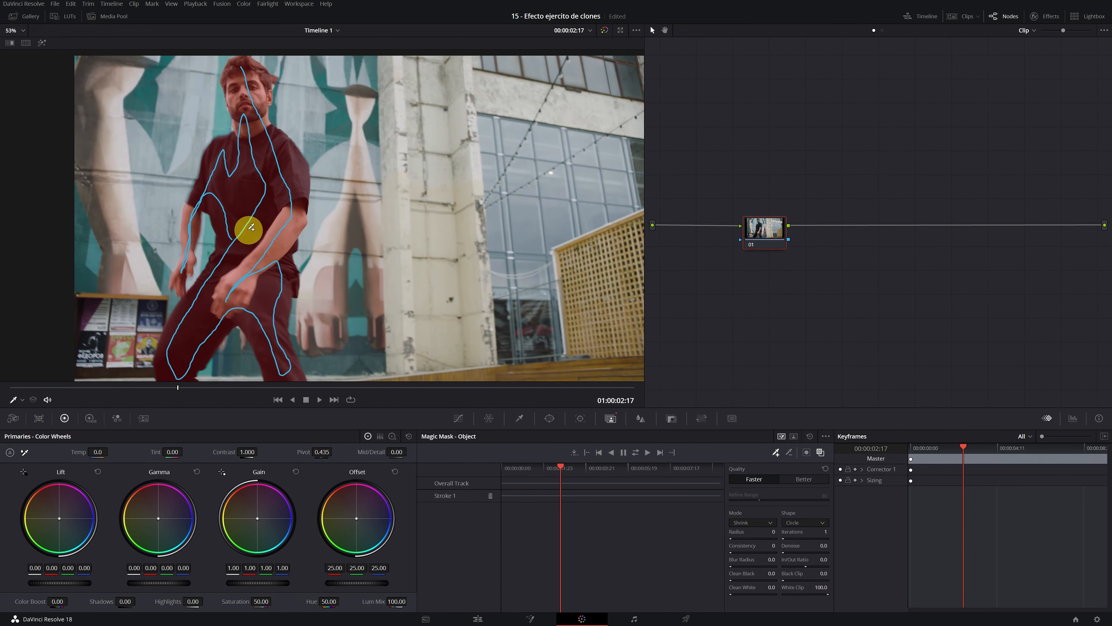
click(821, 452)
click(821, 452)
click(822, 452)
click(821, 452)
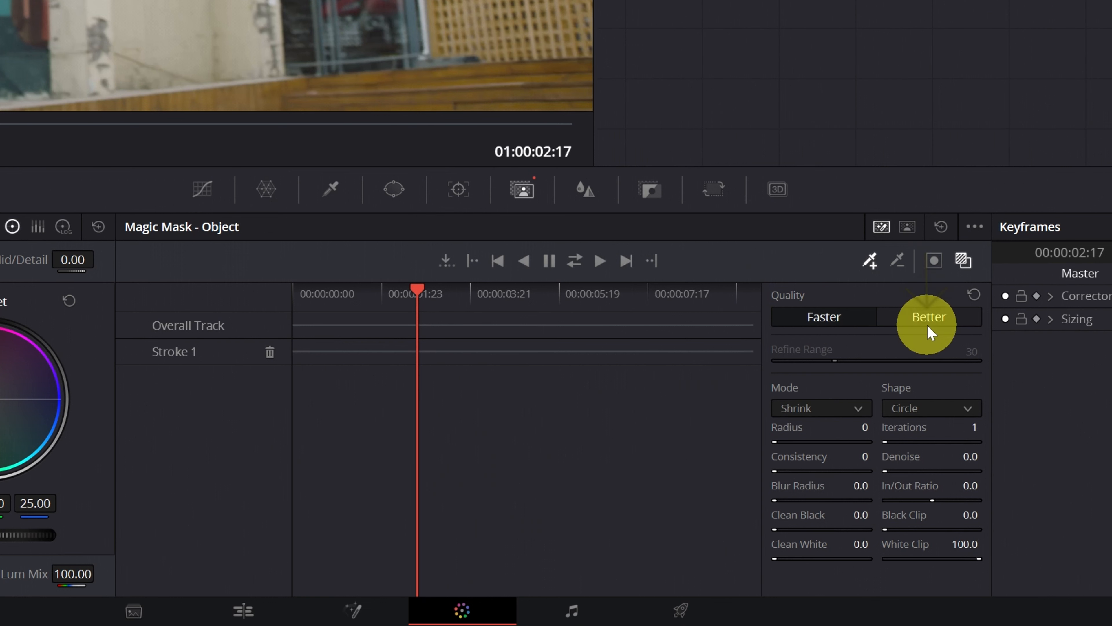
Set the mask quality to Better, track the dancer forward and backward through the clip, and hide the mask overlay
click(935, 317)
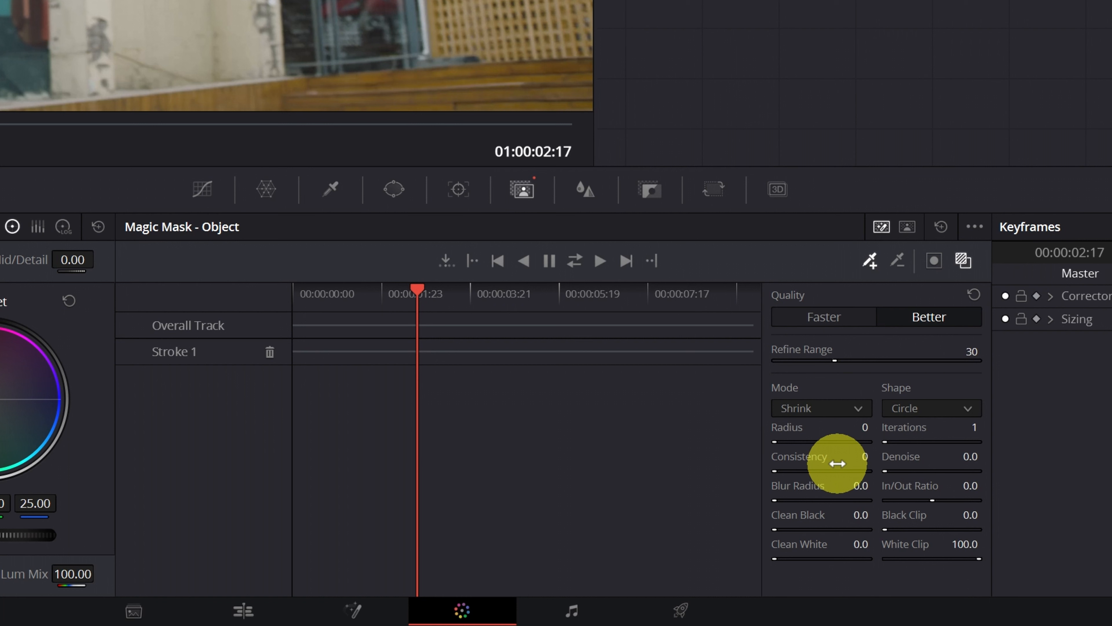
click(576, 264)
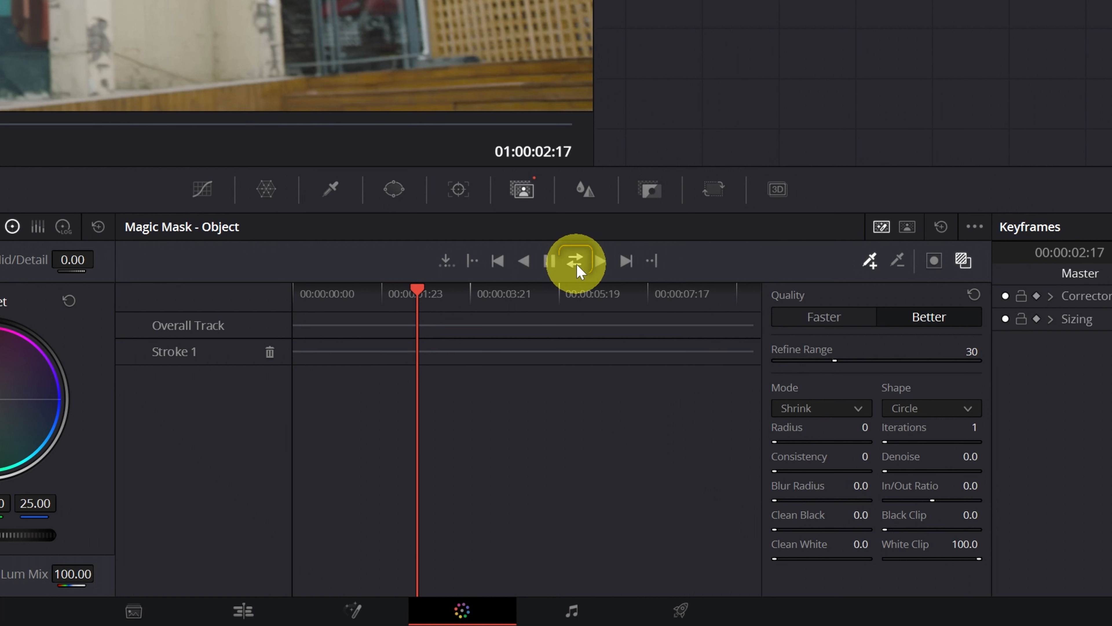
click(578, 264)
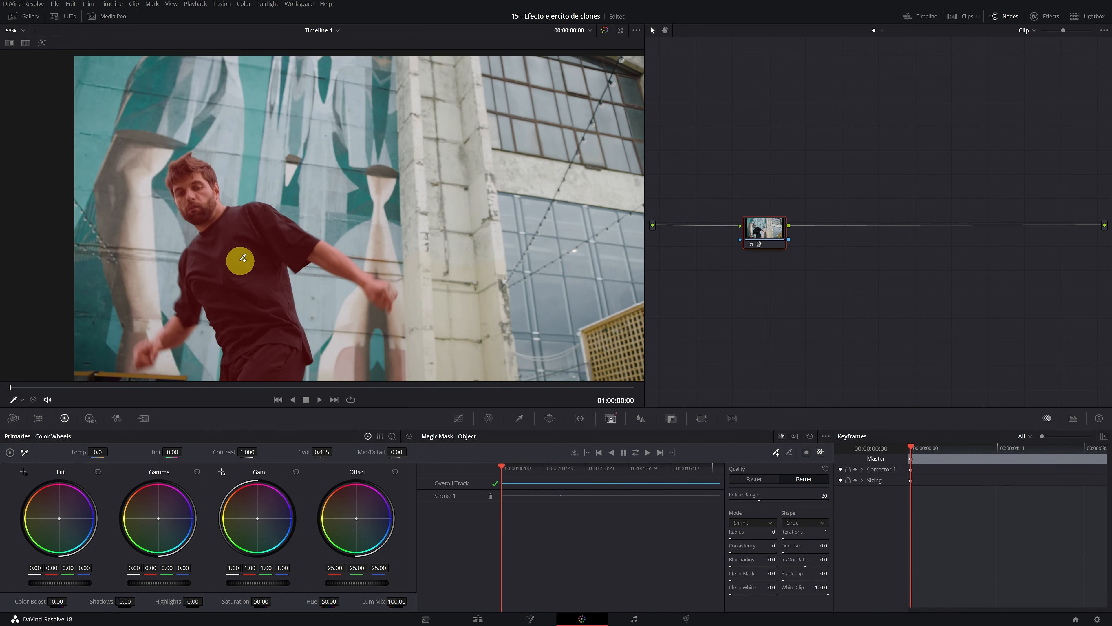
drag(112, 390, 378, 390)
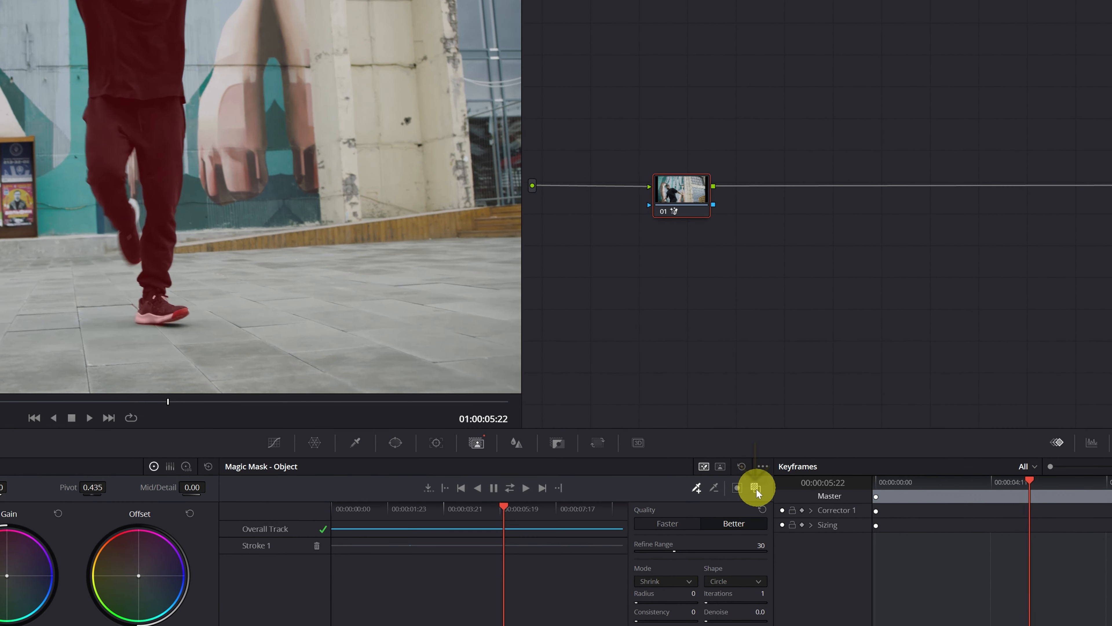
click(755, 489)
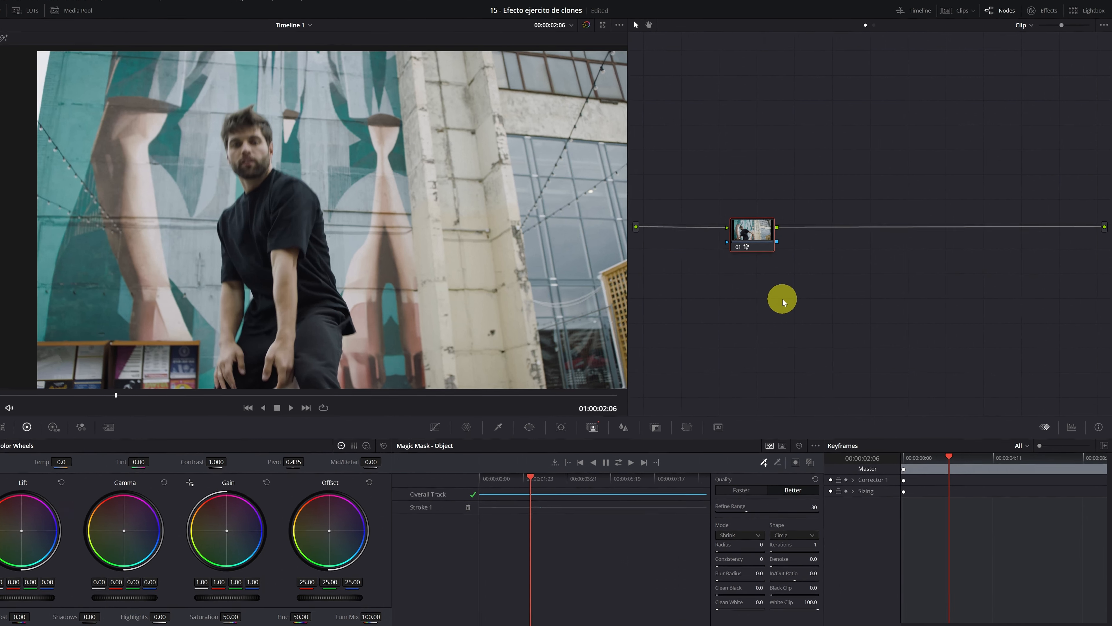
Add an alpha output to the node graph and connect node 01's alpha output to it
right_click(795, 297)
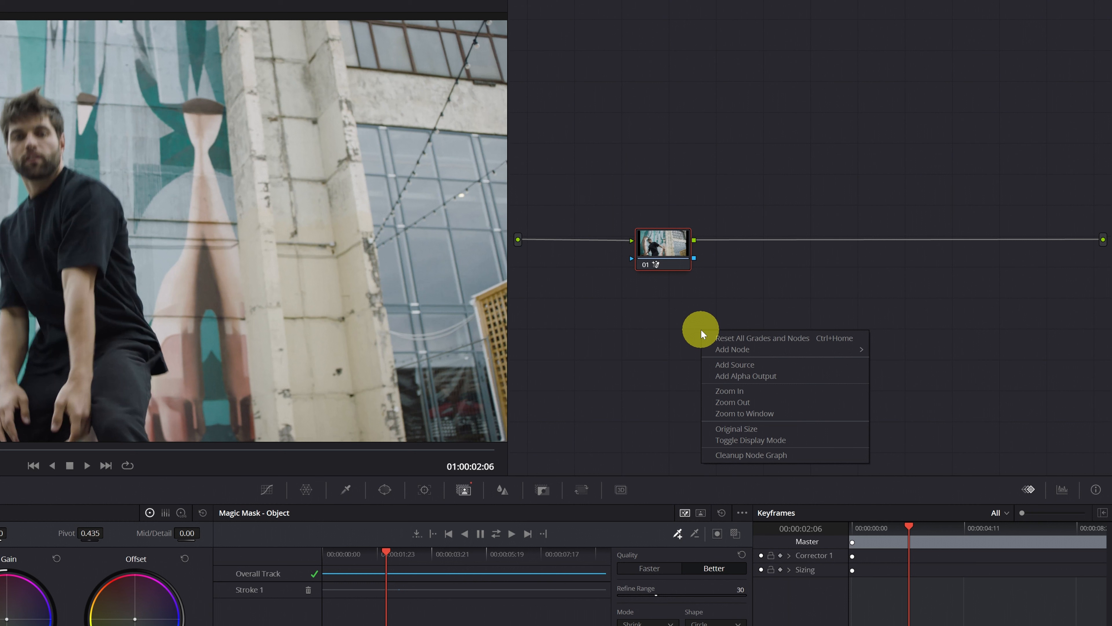
click(737, 380)
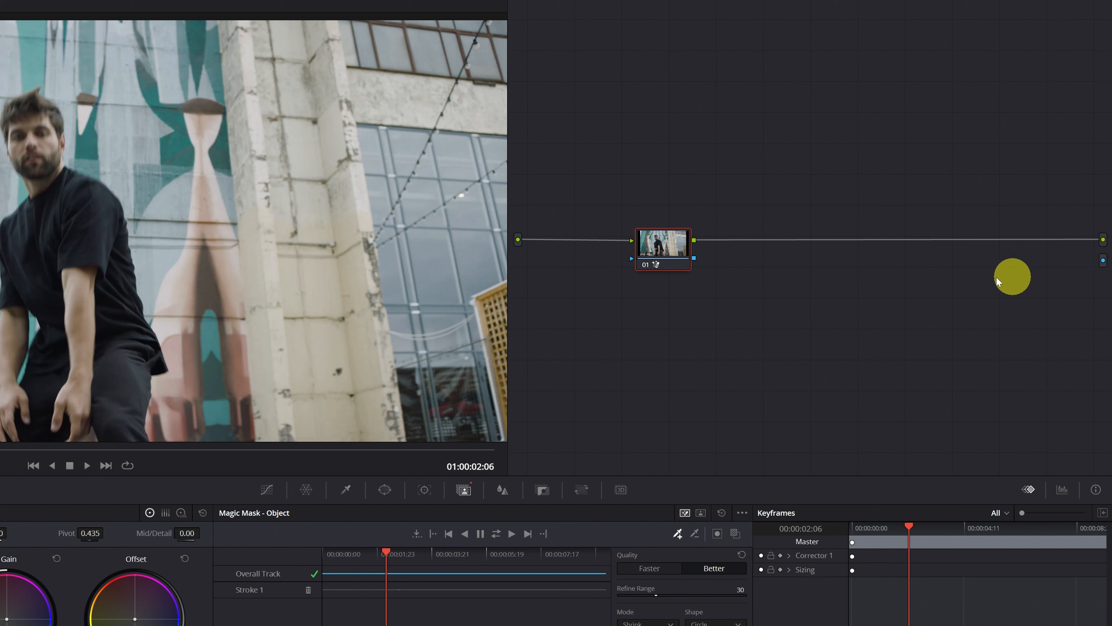
drag(728, 250, 1102, 260)
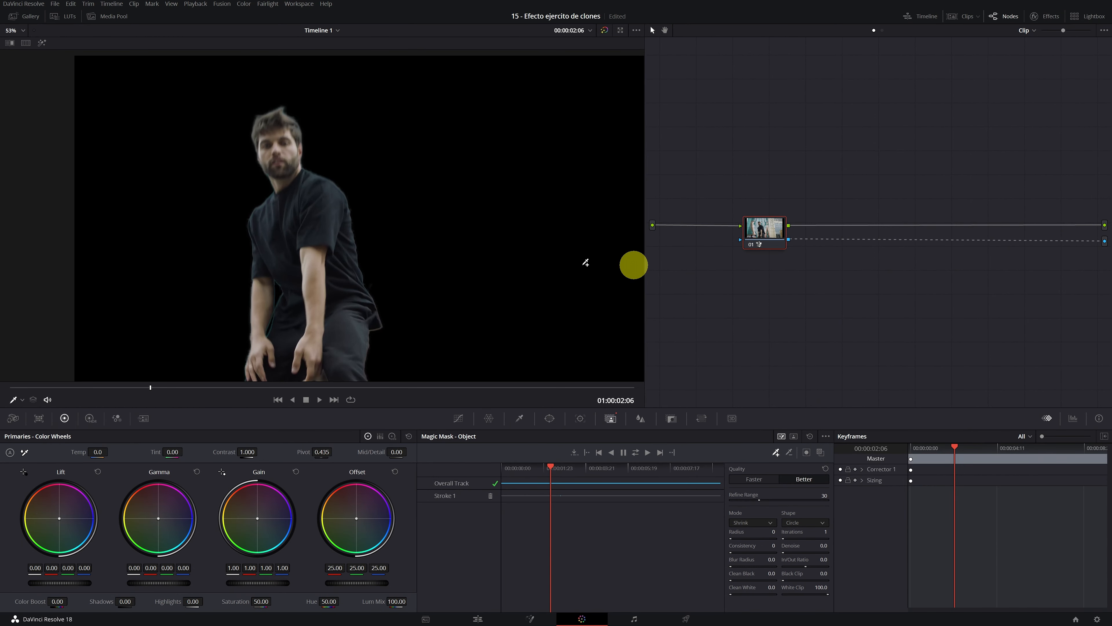
Examine the cutout's edges around the dancer's arm, hand and shirt at 01:00:00:24
scroll(396, 254, down, 4)
drag(402, 251, 337, 251)
scroll(339, 251, up, 2)
mouse_move(157, 391)
mouse_down()
mouse_move(194, 385)
mouse_move(72, 395)
mouse_up()
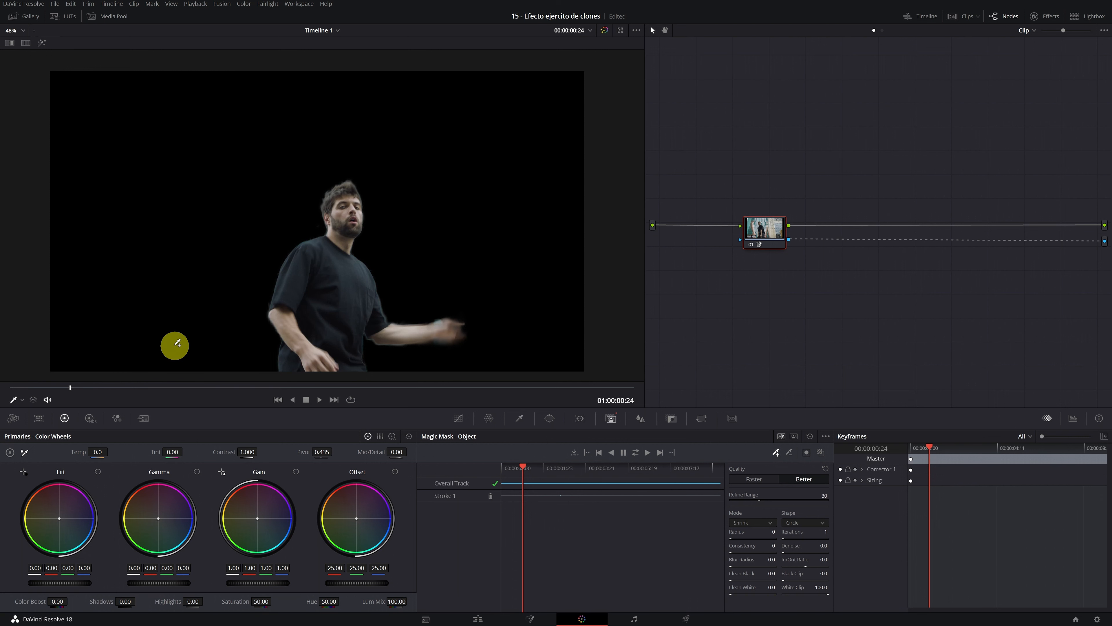
scroll(322, 275, up, 3)
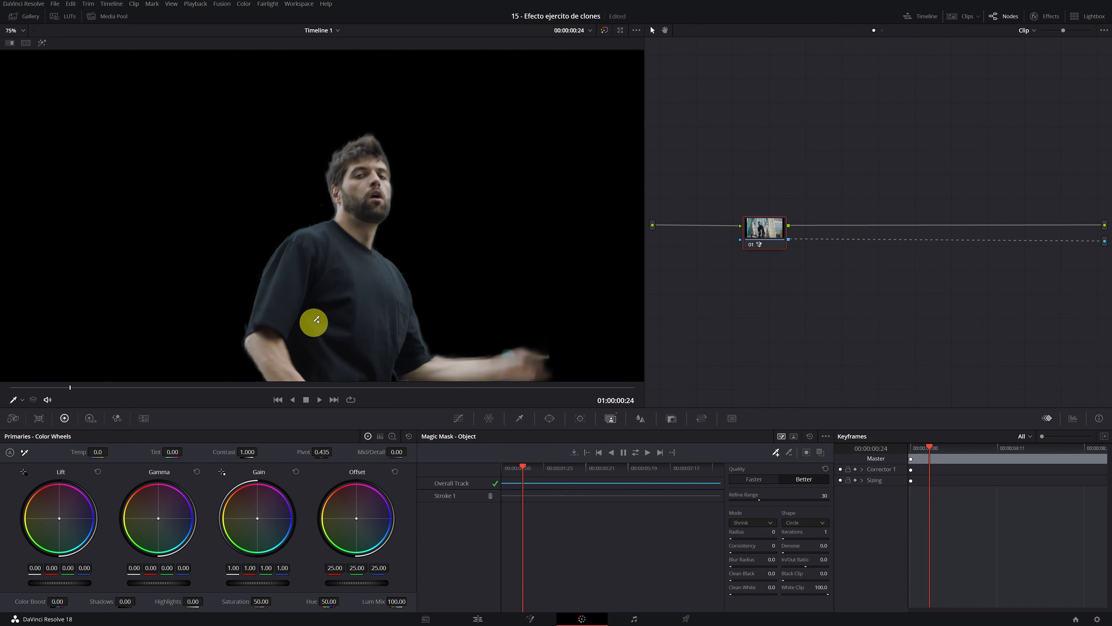
scroll(312, 321, up, 2)
scroll(365, 233, up, 8)
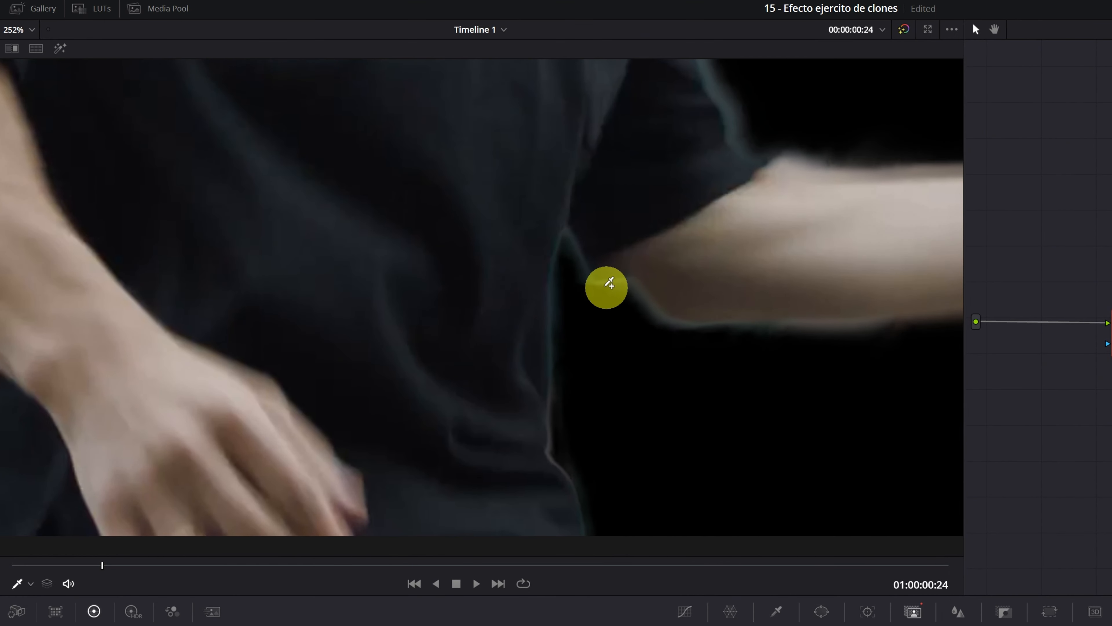
drag(690, 179, 554, 289)
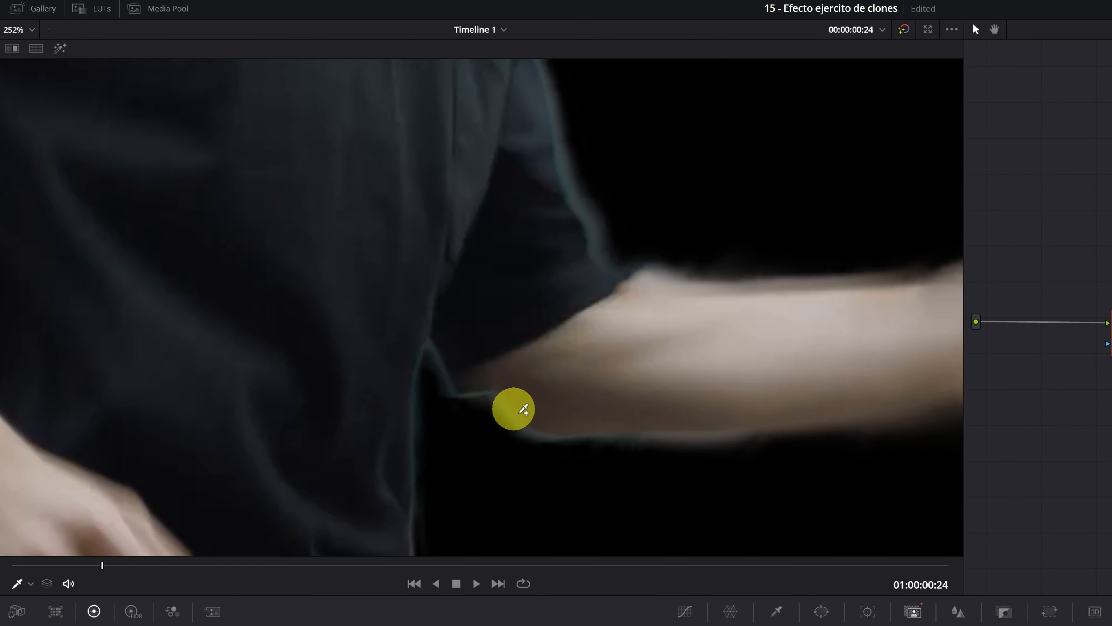
scroll(535, 427, down, 2)
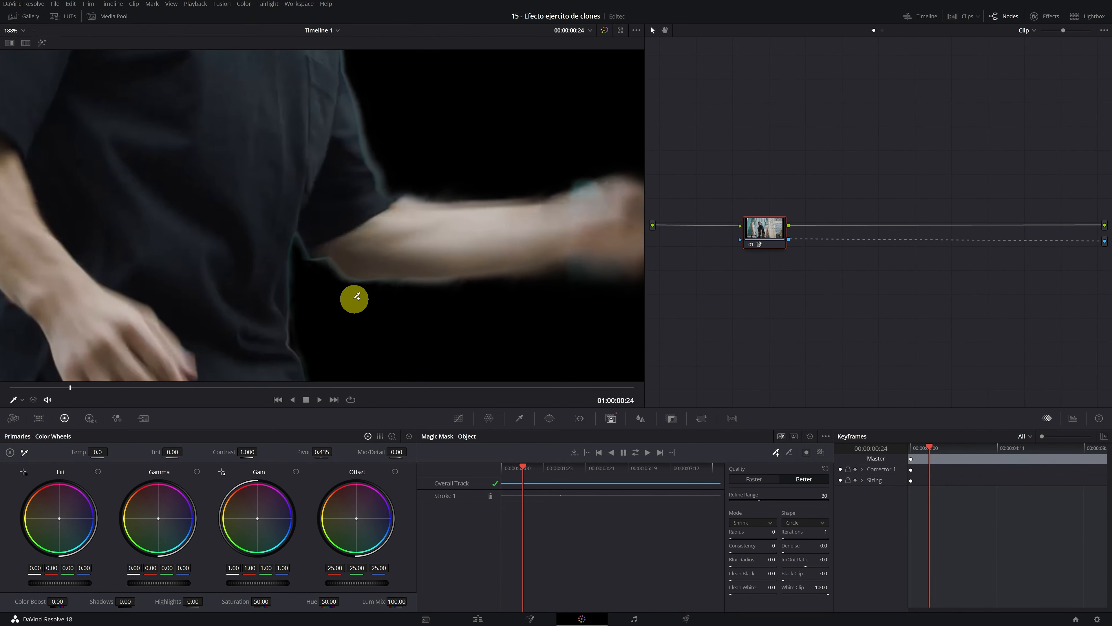
scroll(357, 297, down, 1)
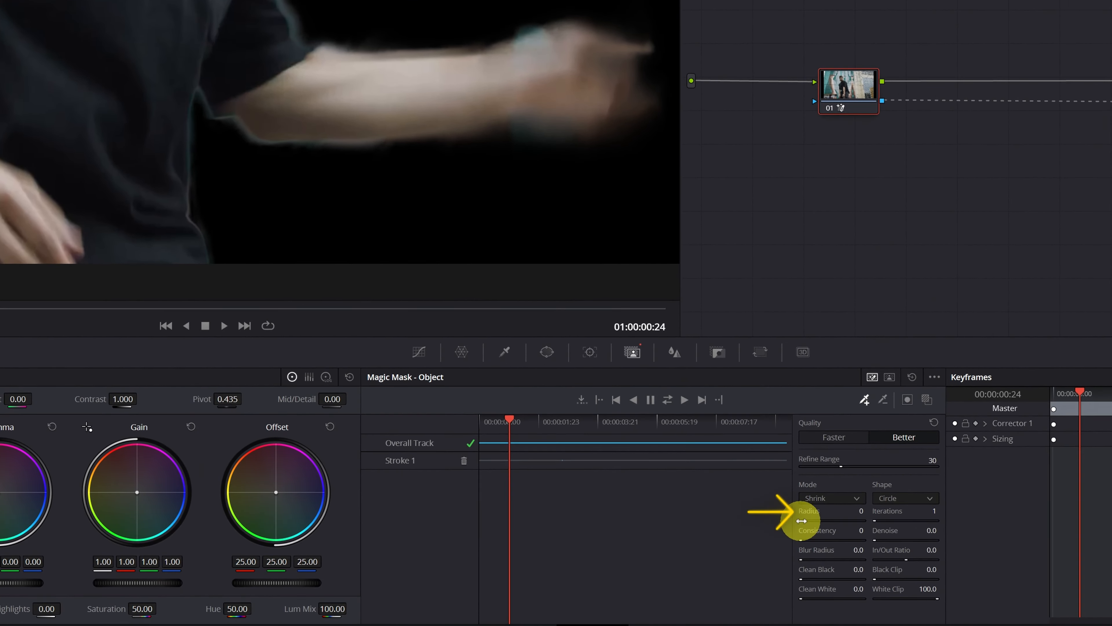
Refine the mask edges by setting Radius to 1 and Clean Black to 5.0
mouse_move(803, 521)
mouse_down()
mouse_move(820, 520)
mouse_move(803, 520)
mouse_up()
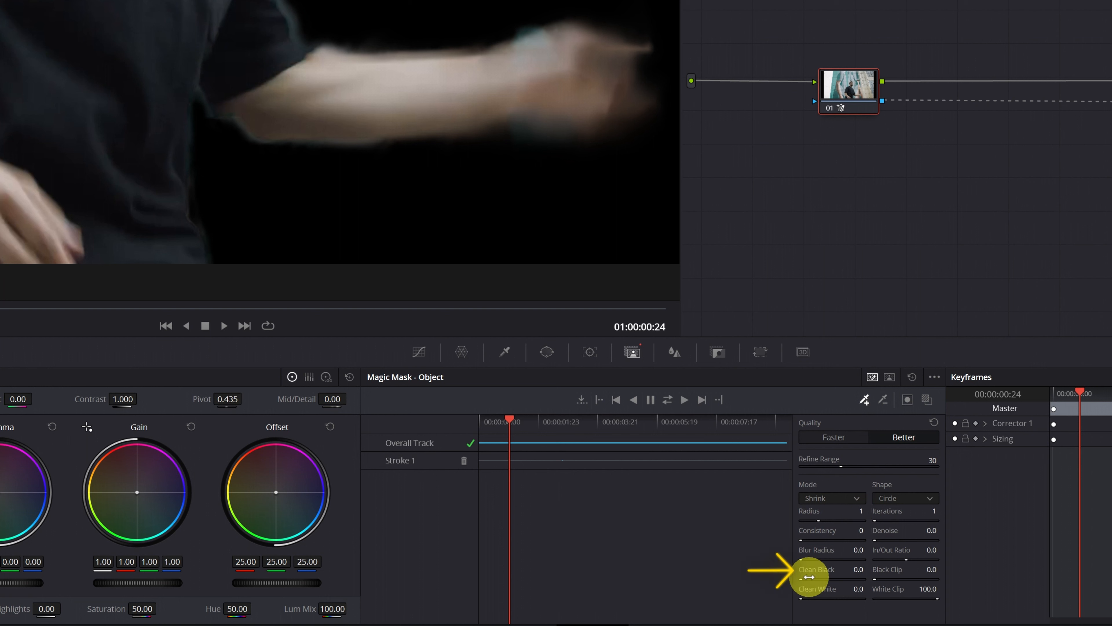
drag(802, 576, 826, 575)
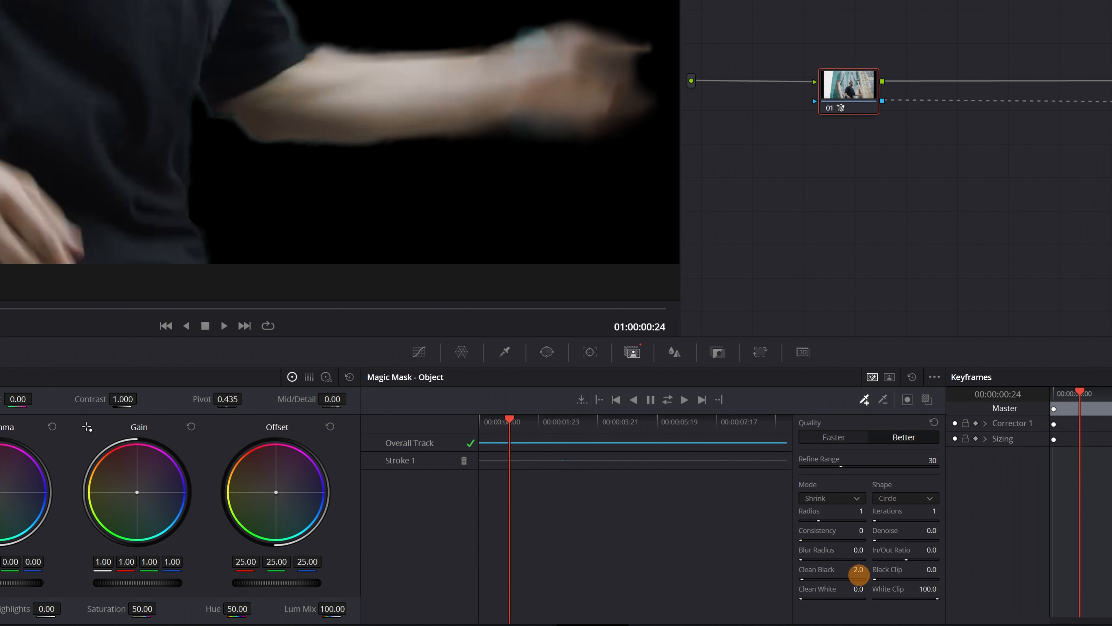
drag(889, 577, 921, 575)
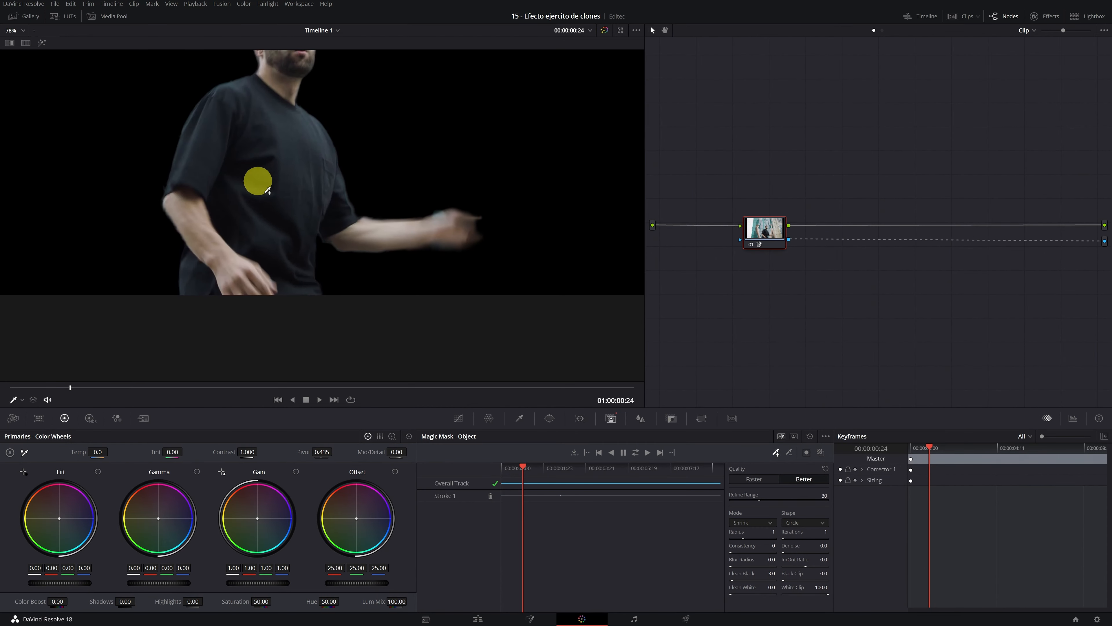
Turn on the viewer's Highlight mode to display the masked dancer against grey, with the full figure framed
drag(266, 191, 280, 280)
scroll(281, 279, down, 2)
drag(283, 221, 282, 263)
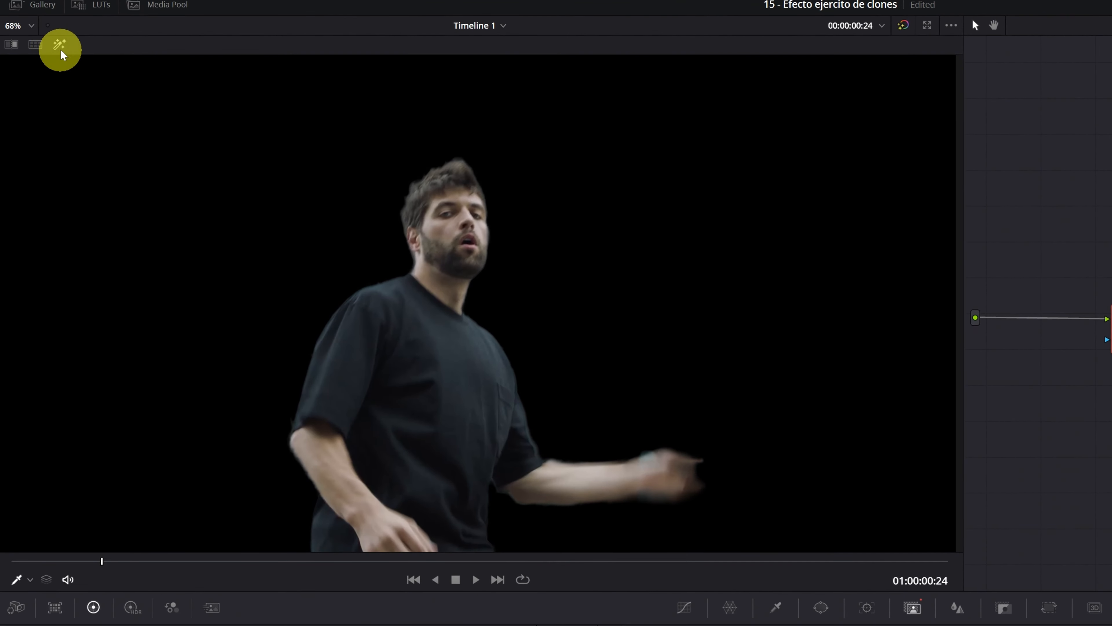
click(58, 45)
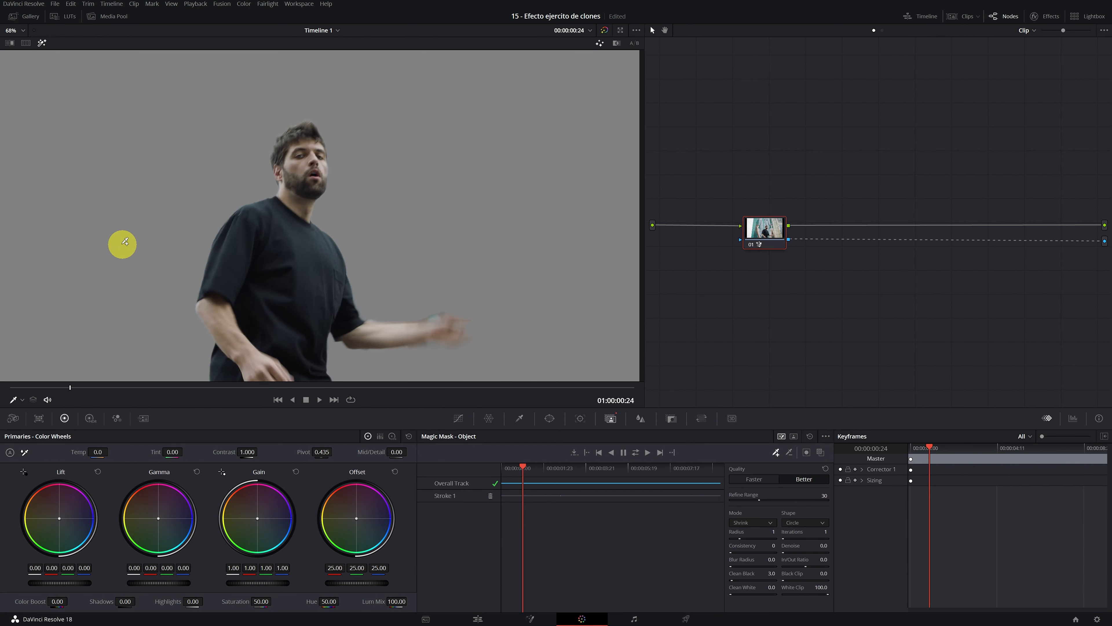
scroll(125, 242, down, 1)
drag(135, 229, 180, 252)
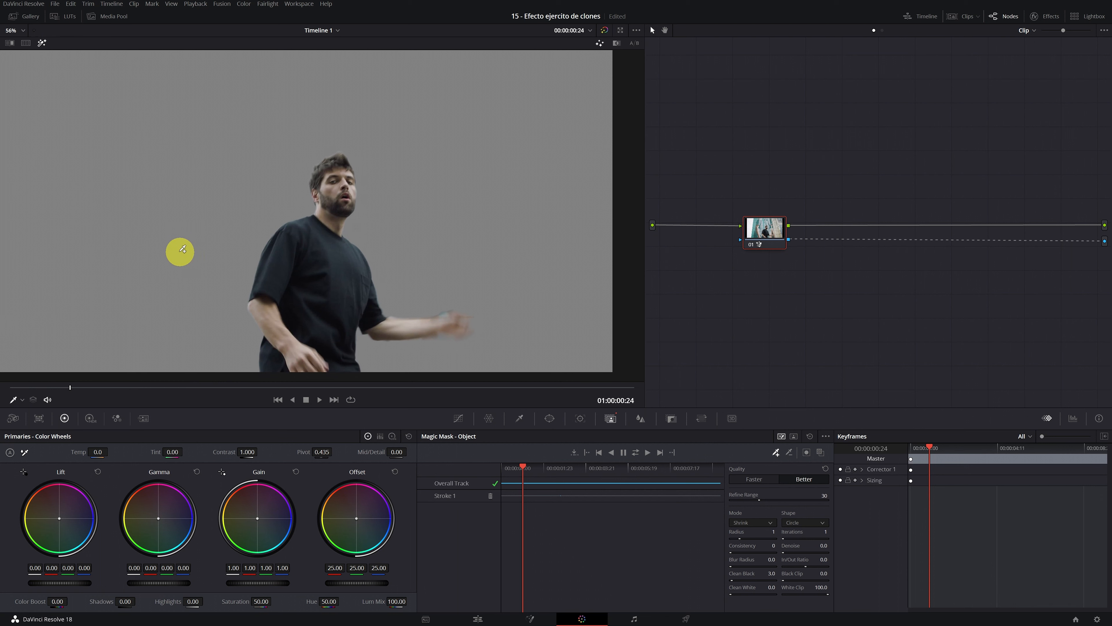
At 01:00:02:08, paint a subtracting Magic Mask stroke over the leftover background beside the dancer's head
drag(69, 387, 155, 389)
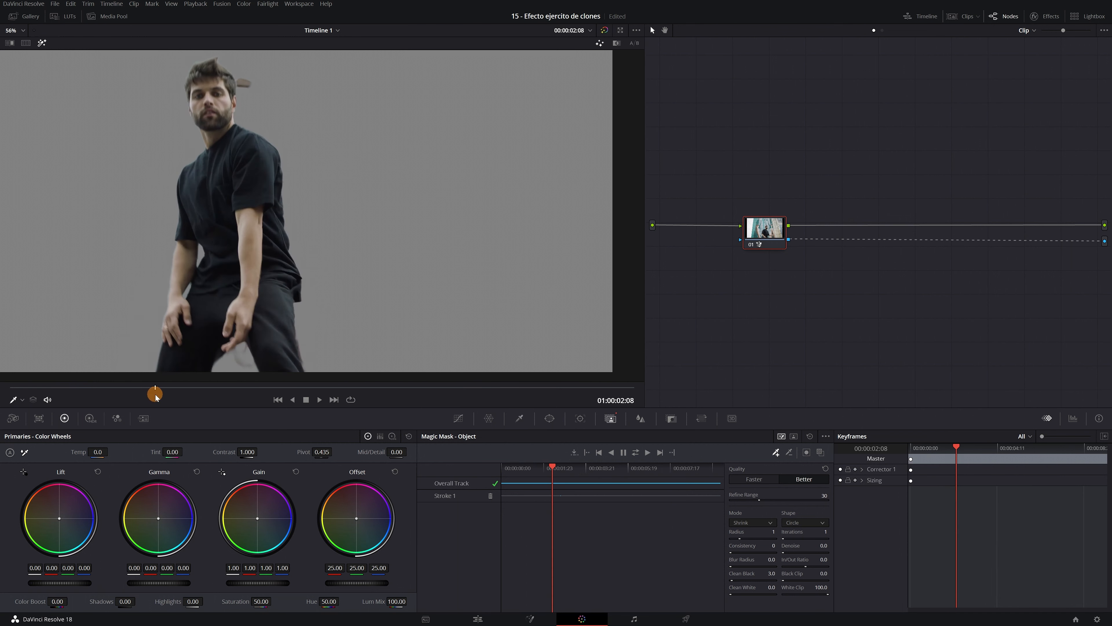
scroll(246, 212, up, 5)
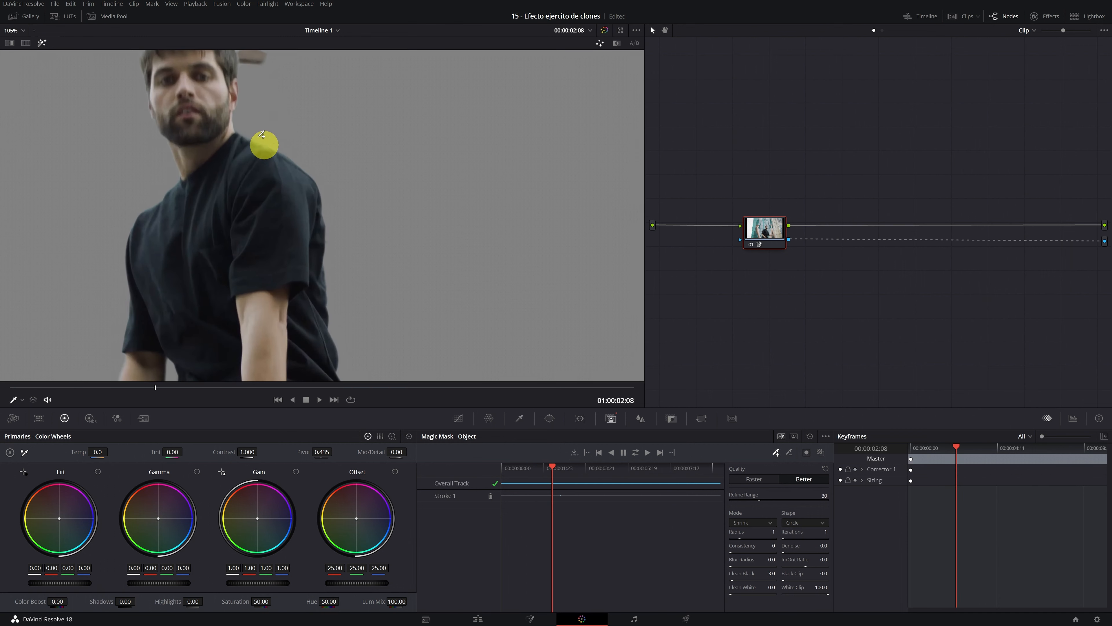
drag(350, 286, 358, 302)
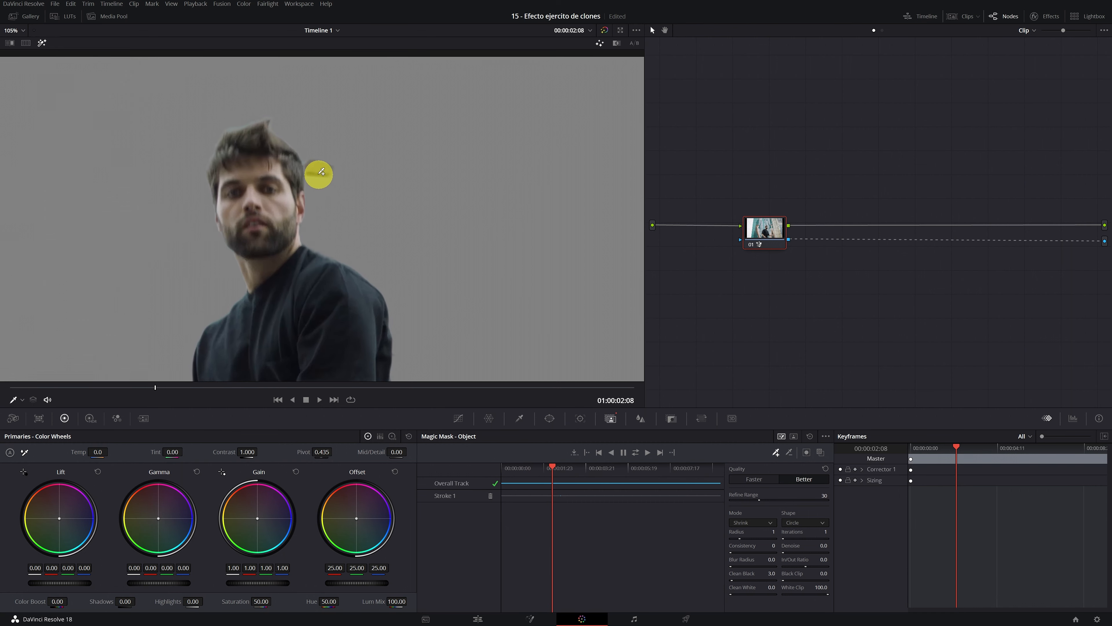
drag(321, 172, 314, 243)
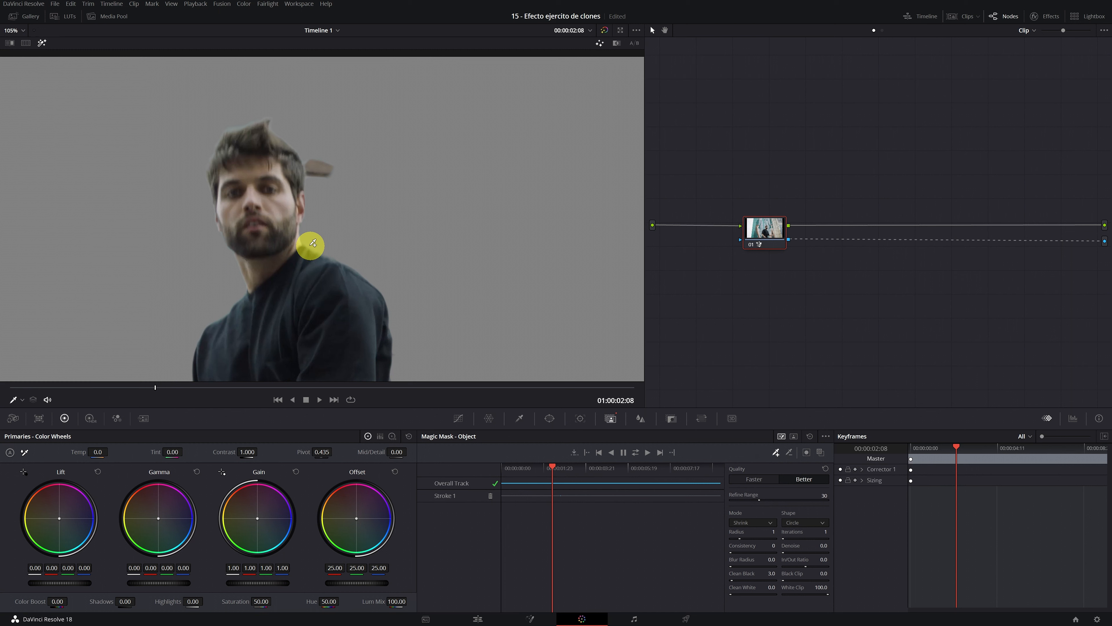
drag(313, 243, 337, 172)
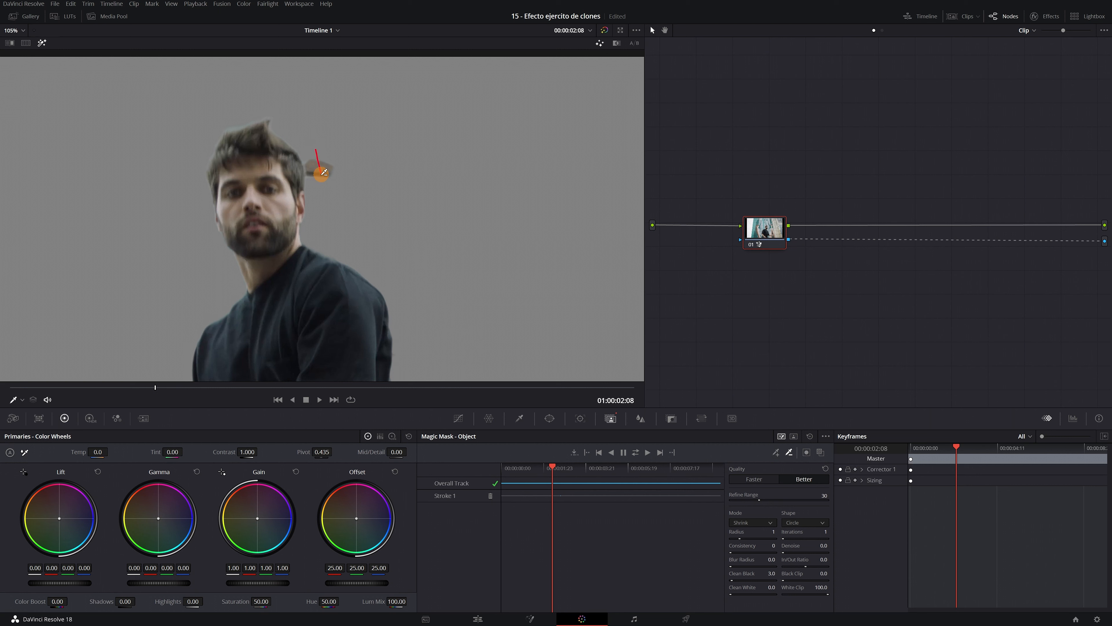
click(326, 182)
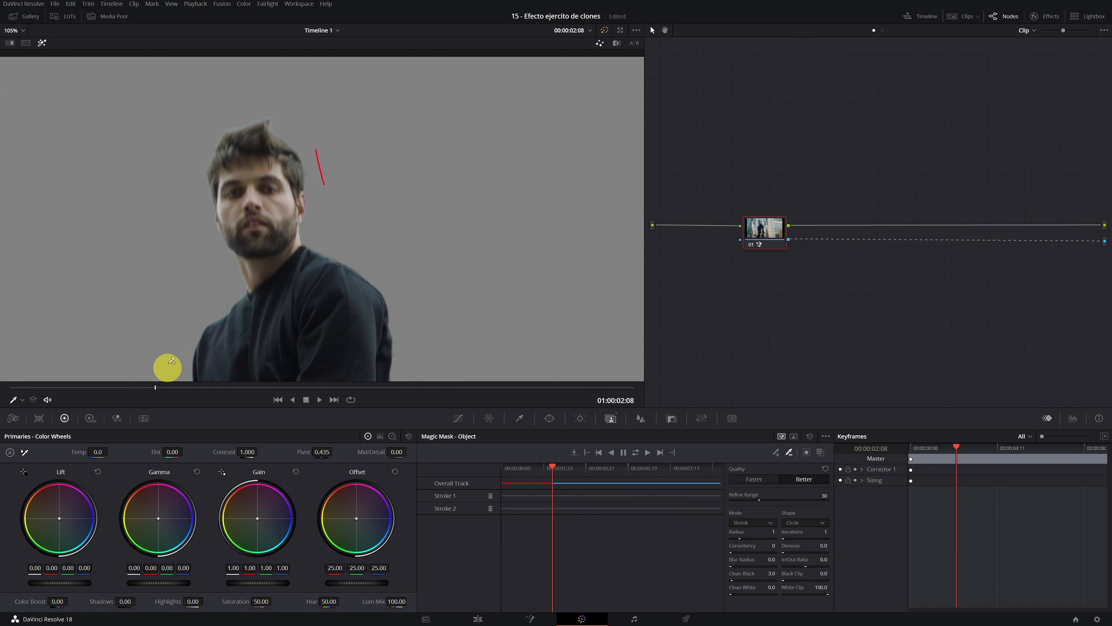
Add subtracting strokes beside the dancer's head on the frames up to 01:00:02:11 and retrack the mask in both directions
key(Right)
mouse_move(317, 152)
mouse_down()
mouse_move(319, 175)
mouse_move(306, 163)
mouse_up()
key(Right)
key(Right)
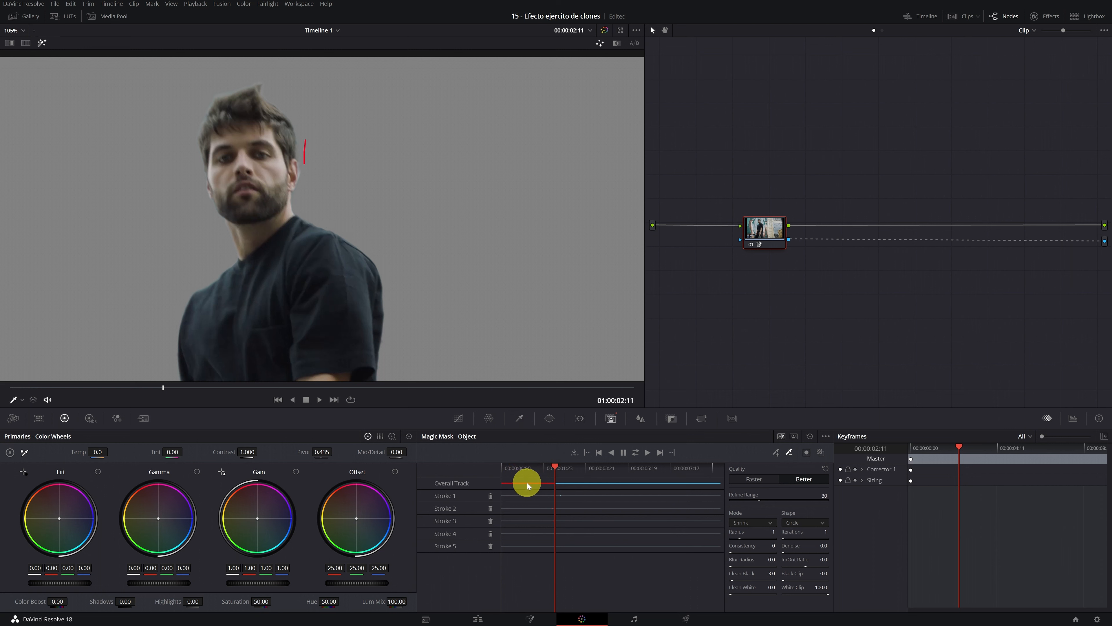
click(635, 452)
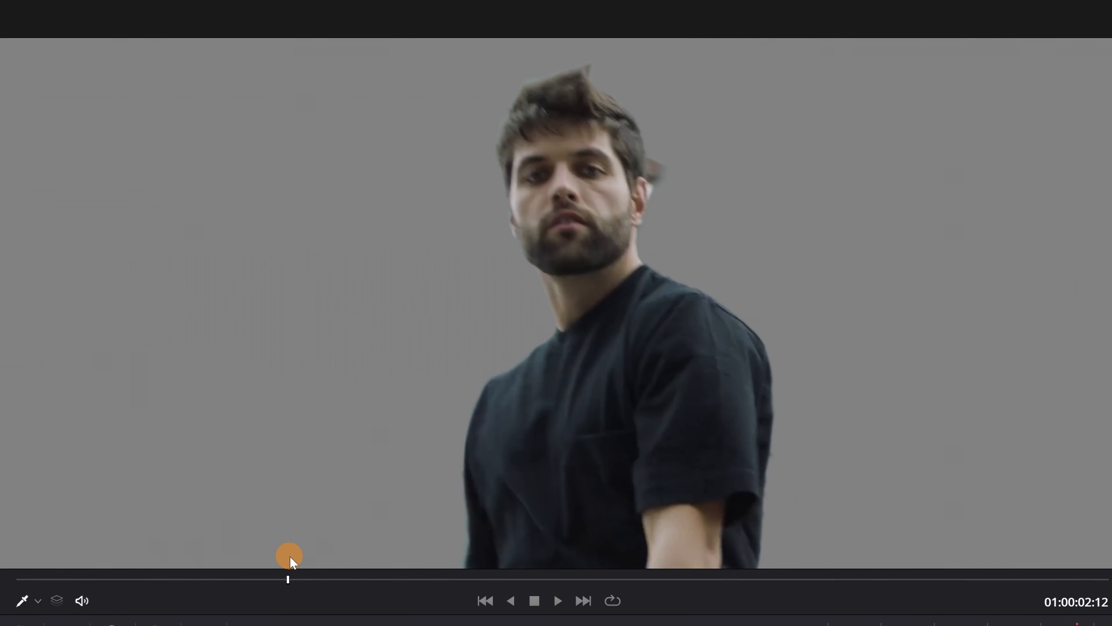
Examine the frames around 01:00:02:14 for background remaining beside the dancer's ear
drag(289, 555, 296, 555)
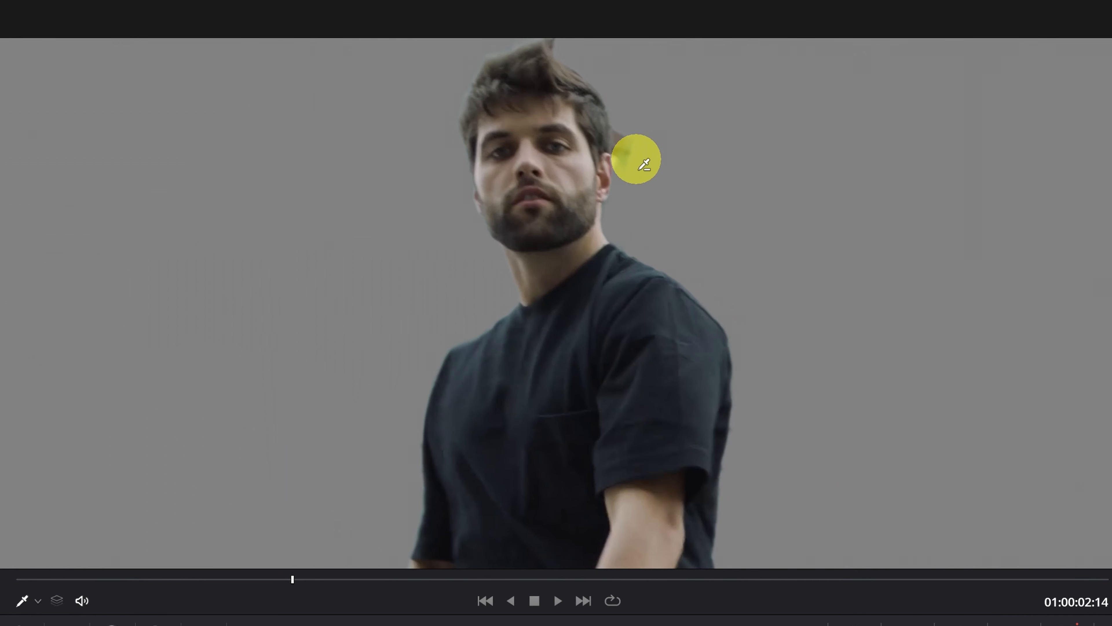
click(306, 578)
mouse_move(306, 578)
mouse_down()
mouse_move(323, 578)
mouse_move(299, 581)
mouse_up()
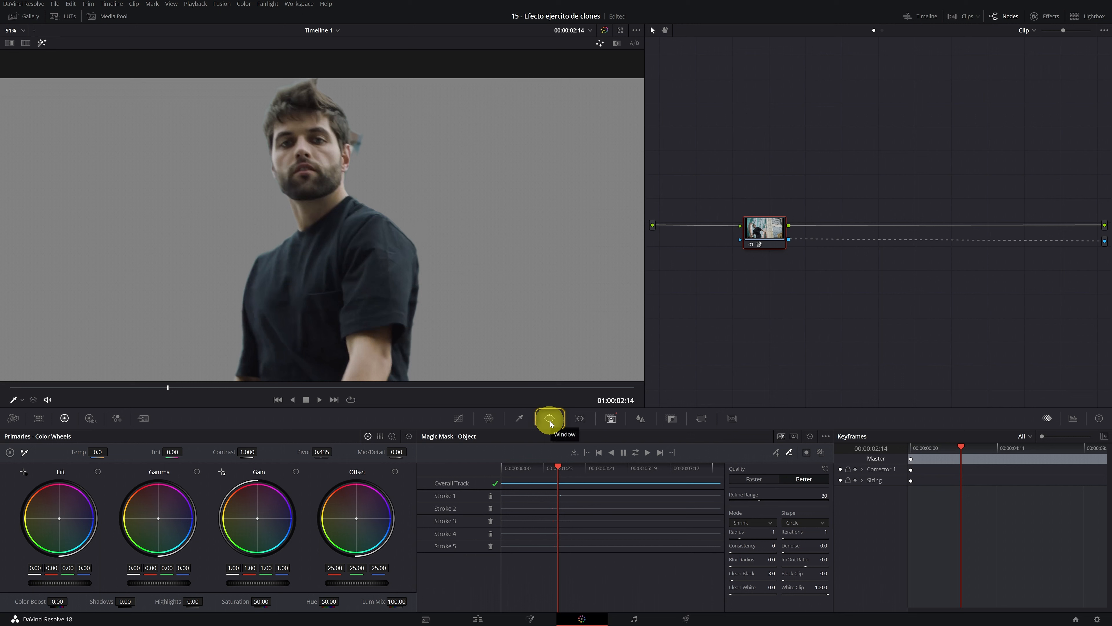
Draw a closed curve window around the leftover background fragment beside the dancer's ear at 01:00:02:14
click(550, 420)
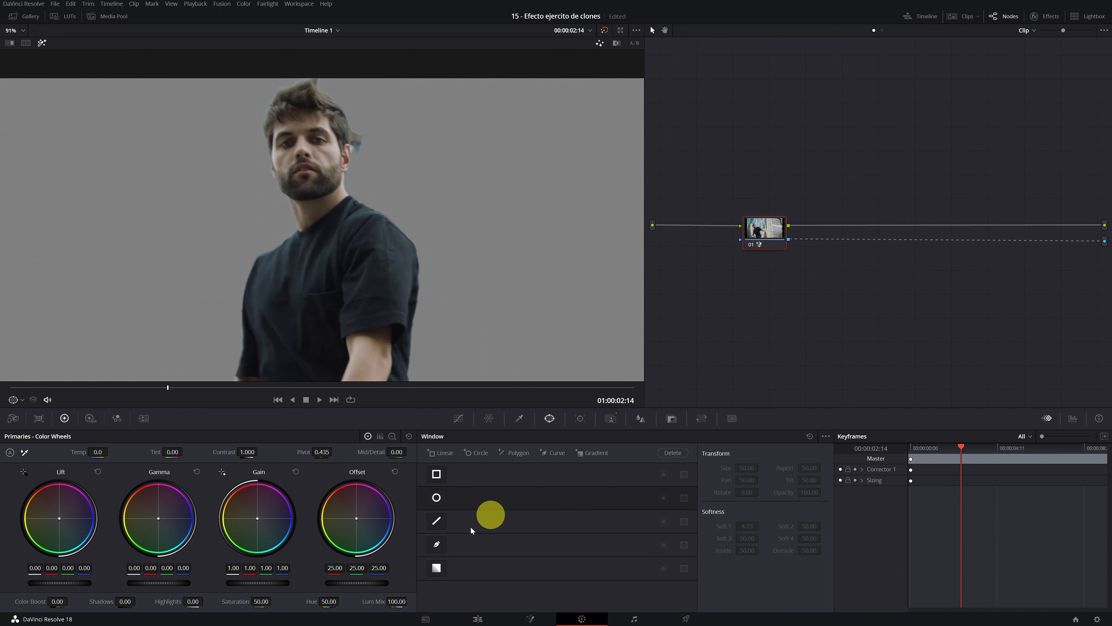
click(437, 545)
scroll(355, 131, up, 5)
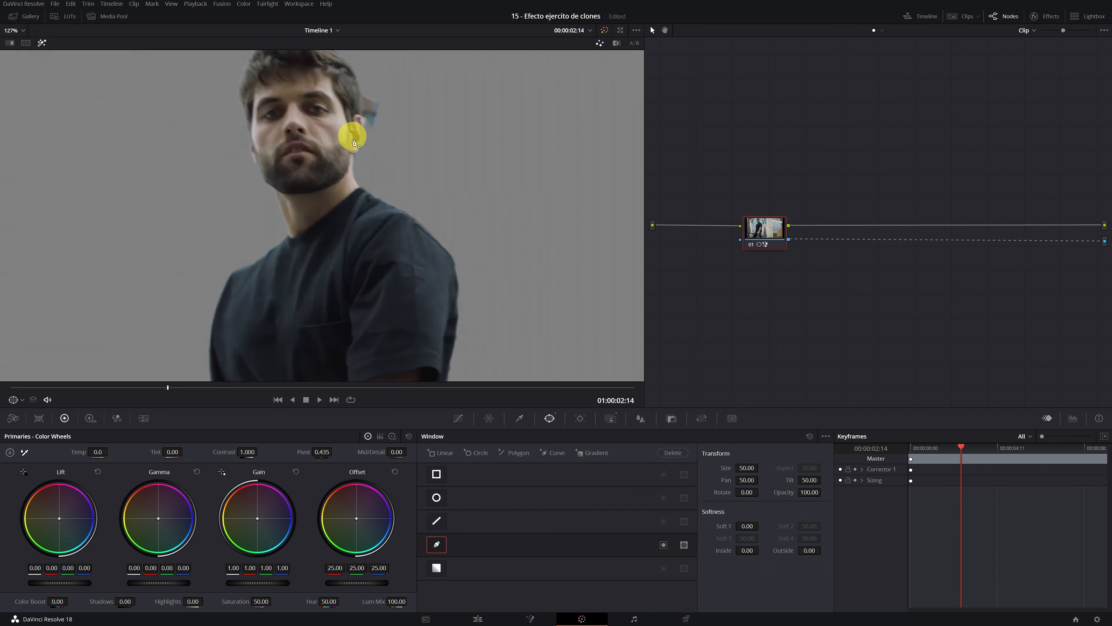
scroll(342, 219, up, 1)
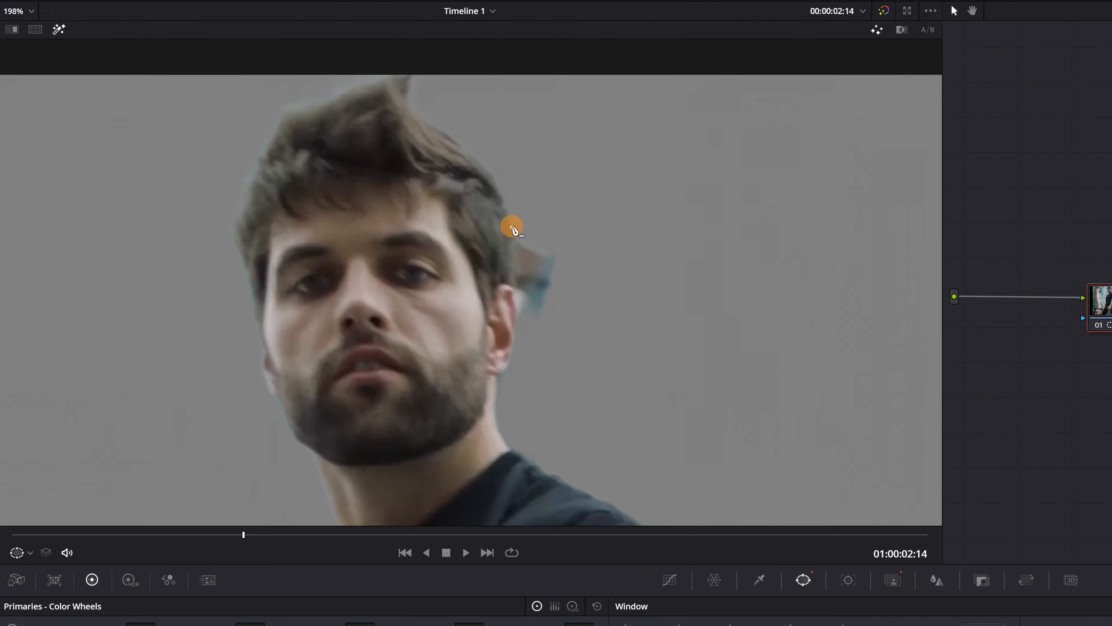
drag(513, 227, 511, 272)
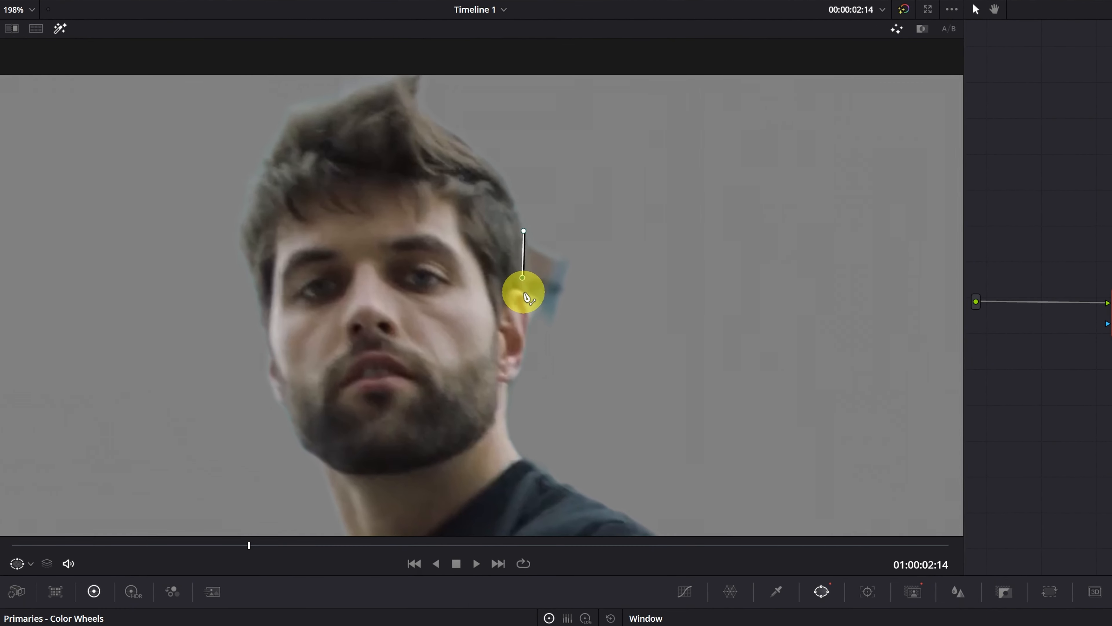
click(525, 298)
click(535, 332)
click(581, 330)
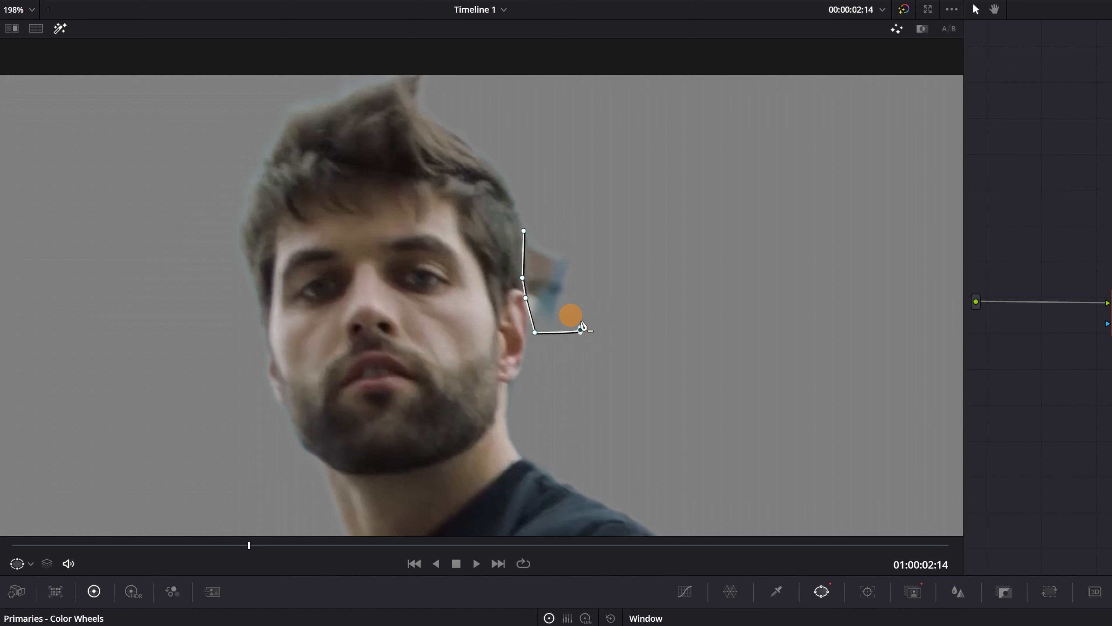
click(614, 277)
click(584, 241)
click(543, 229)
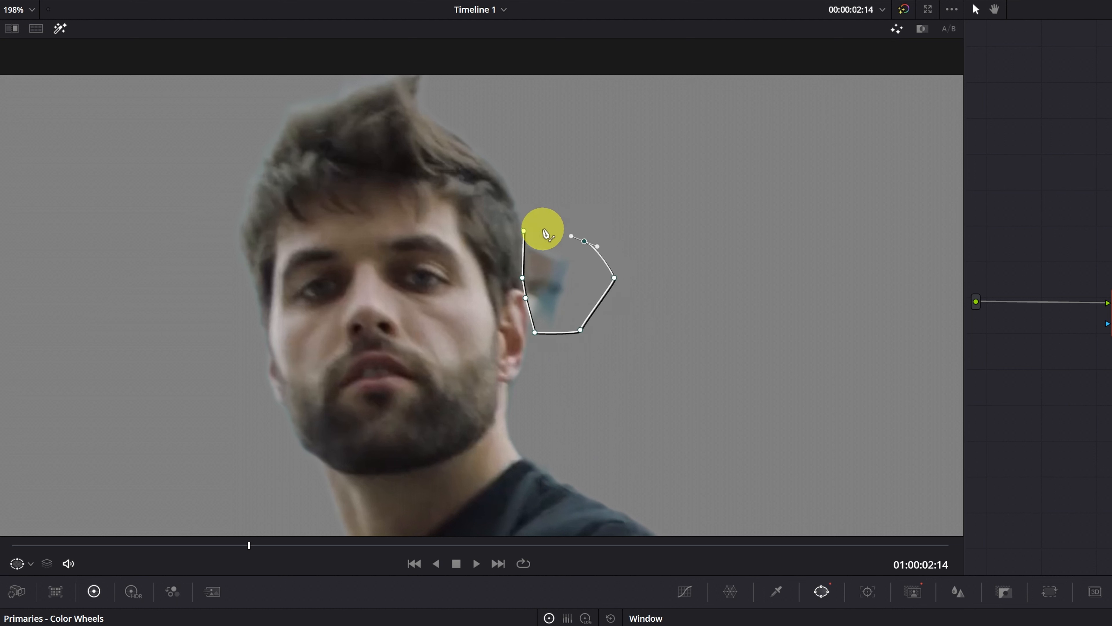
click(524, 230)
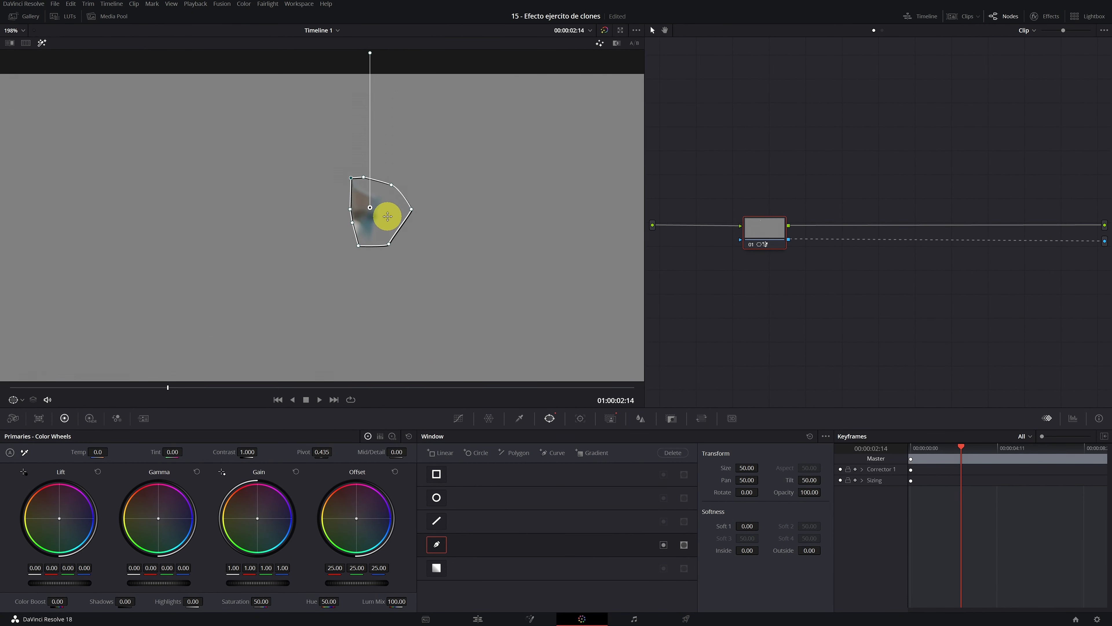
Invert the curve window so it cuts the fragment from the mask, and enable automatic keyframing for Corrector 1
scroll(385, 246, down, 5)
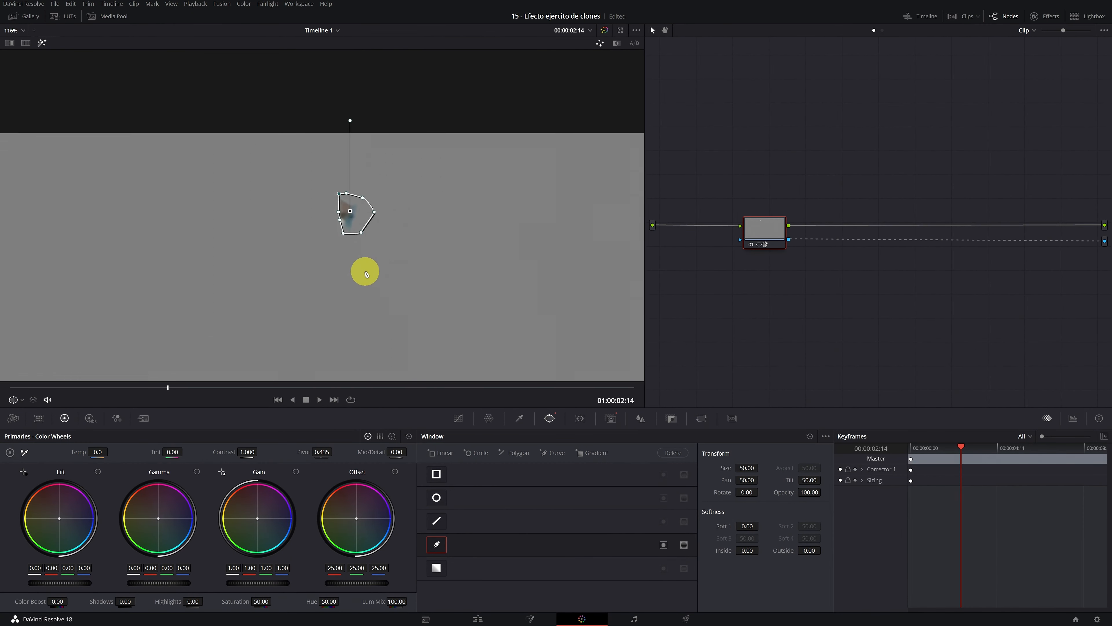
drag(340, 295, 323, 175)
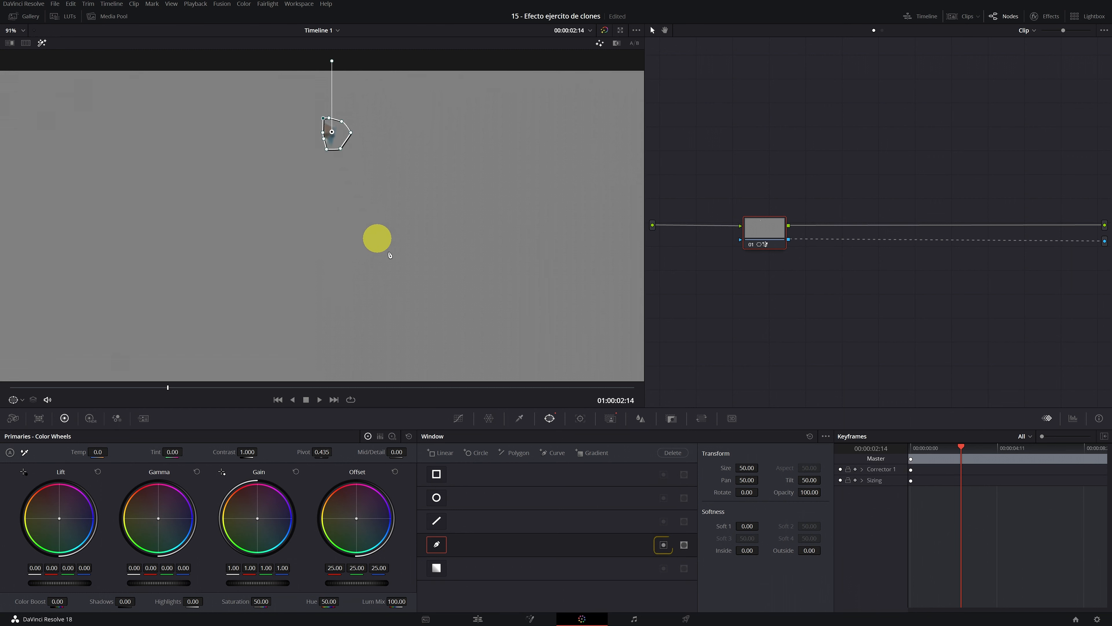
click(663, 545)
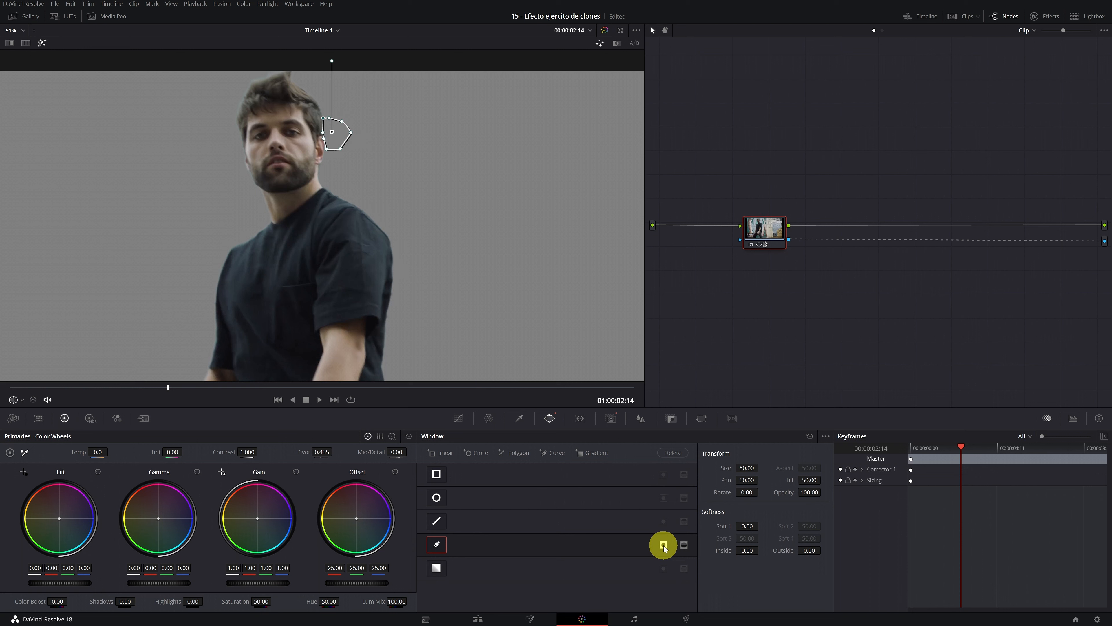
scroll(333, 132, up, 4)
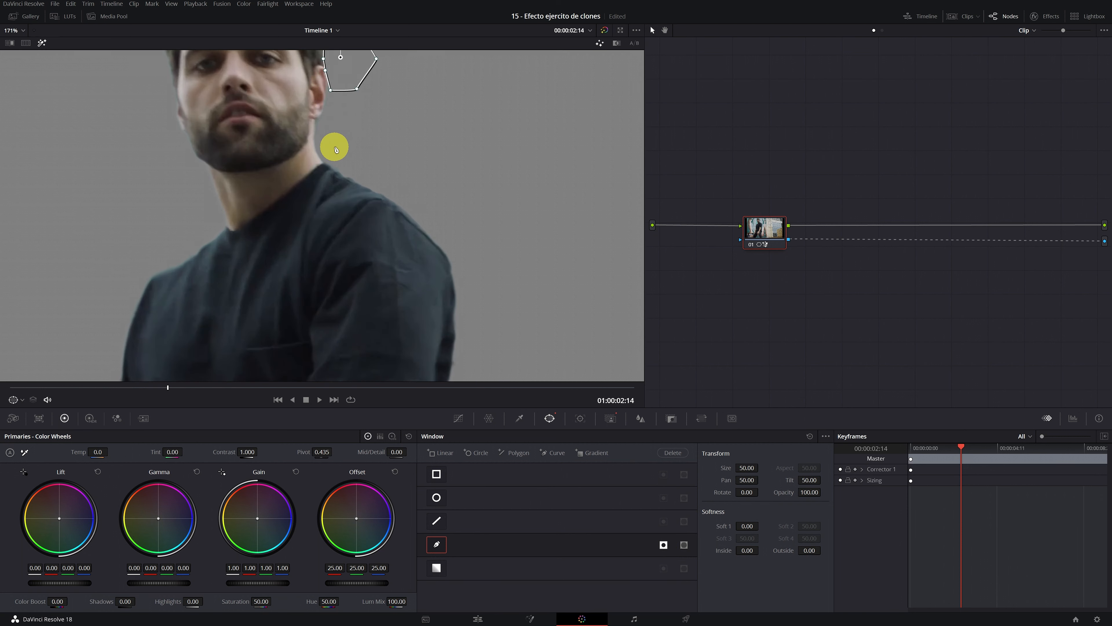
drag(337, 284, 342, 298)
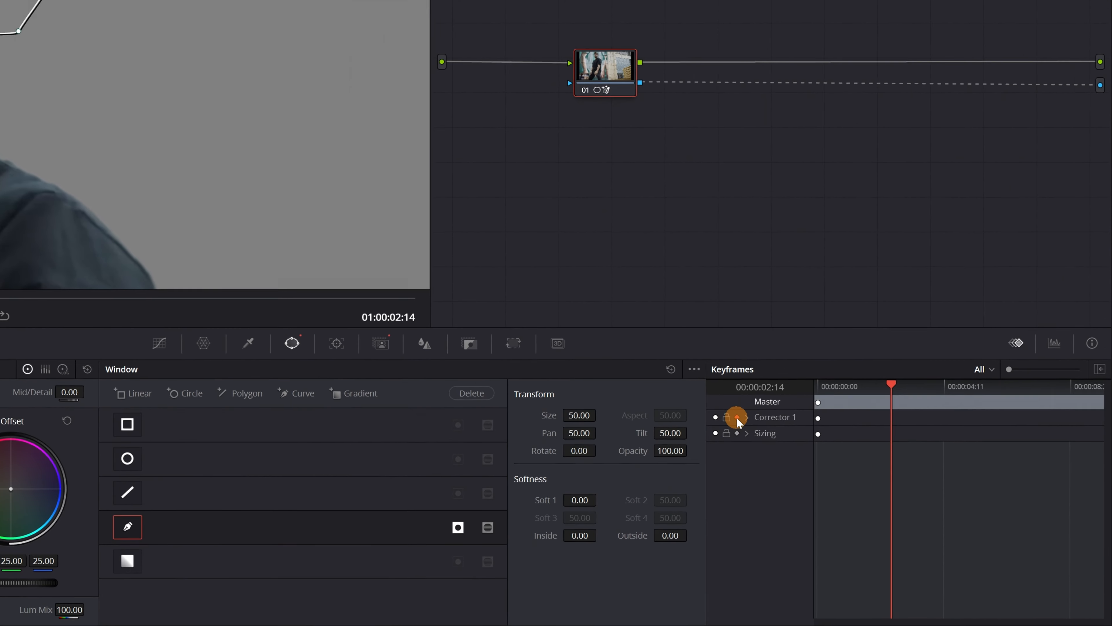
click(856, 470)
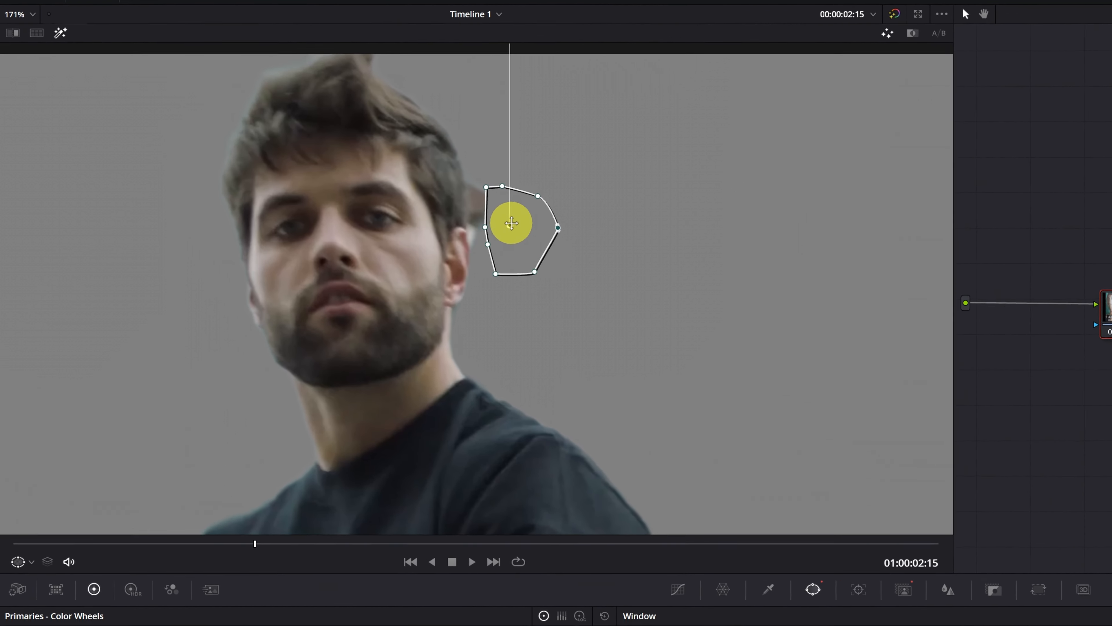
Advance frame by frame from 01:00:02:15, moving and reshaping the window to cover the fragment beside the dancer's head
key(Right)
drag(345, 172, 334, 164)
drag(497, 216, 453, 188)
key(Right)
key(Right)
drag(431, 151, 421, 130)
key(Right)
drag(450, 155, 442, 129)
drag(386, 129, 385, 115)
Step back to 01:00:02:08, repositioning and reshaping the window over the fragment on the earlier frames
key(Left)
key(Left)
key(Left)
key(Left)
key(Left)
key(Left)
key(Left)
drag(581, 288, 617, 420)
key(Left)
key(Left)
click(585, 419)
drag(592, 422, 658, 445)
key(Left)
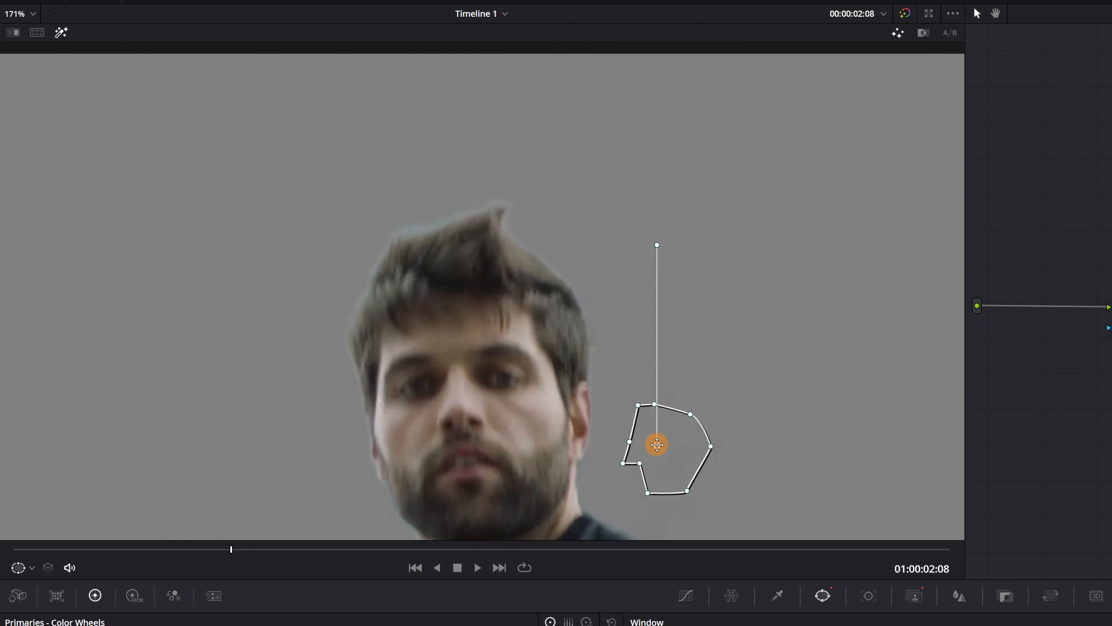
At 01:00:02:07, move the window away from the dancer, beyond the upper edge of the image
key(Left)
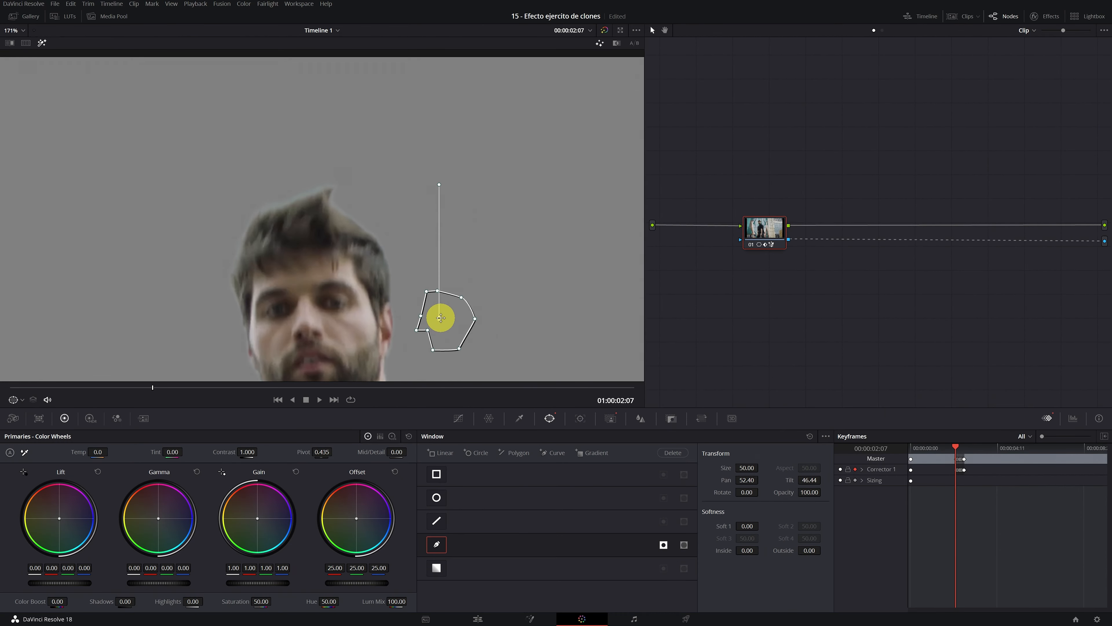
drag(441, 318, 506, 55)
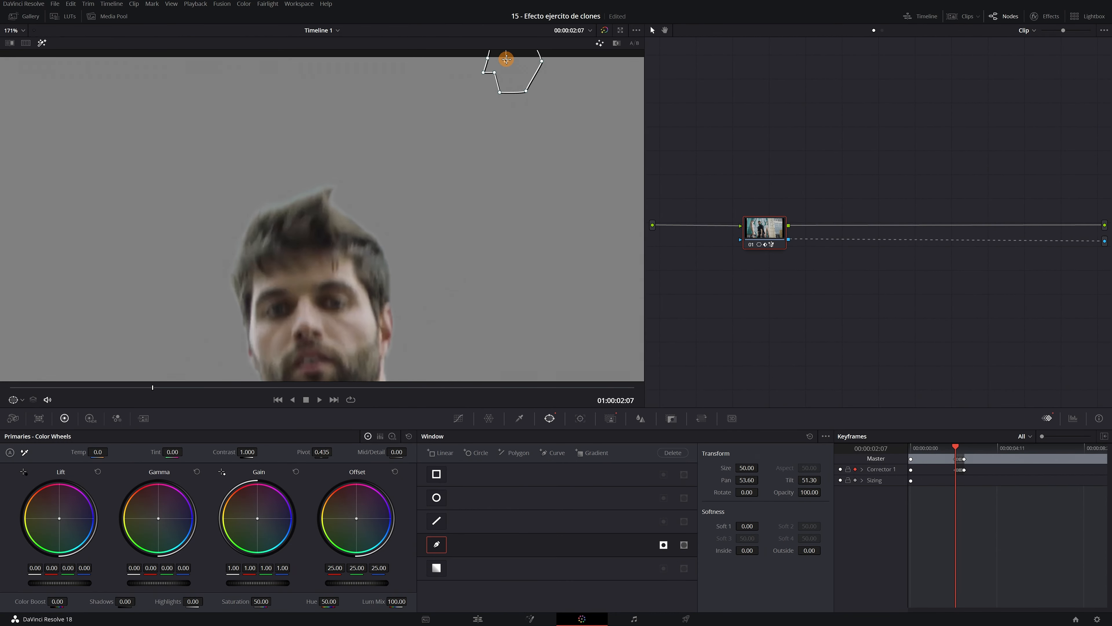
scroll(484, 112, down, 3)
scroll(467, 122, down, 2)
drag(422, 156, 458, 121)
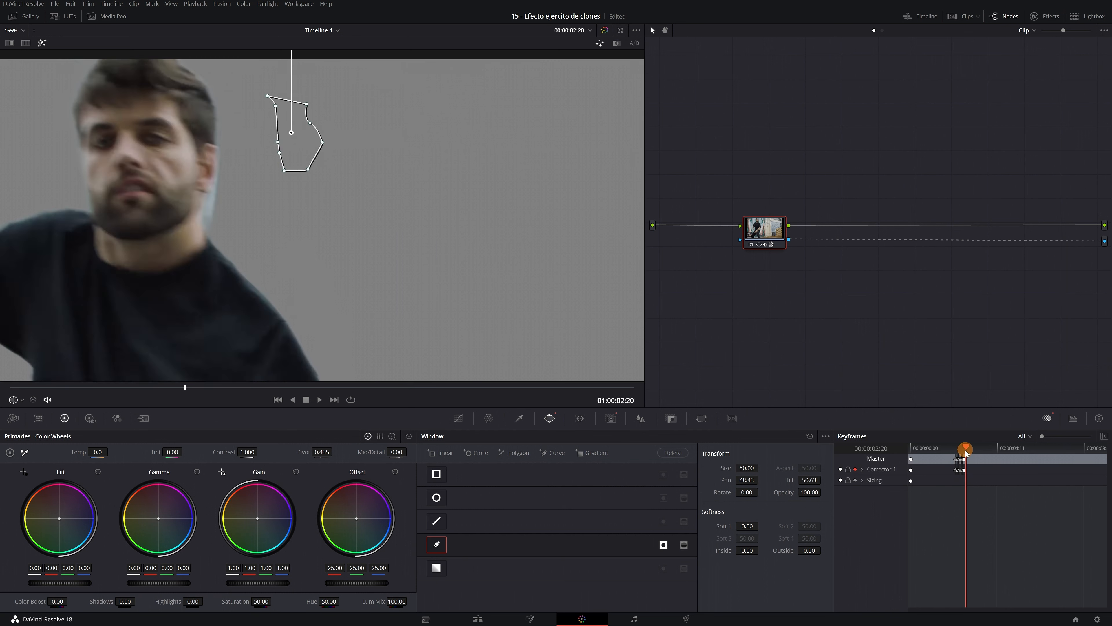
Find the frame after the window's last keyframe and reposition the window at 01:00:02:19
drag(966, 451, 961, 454)
drag(959, 454, 965, 455)
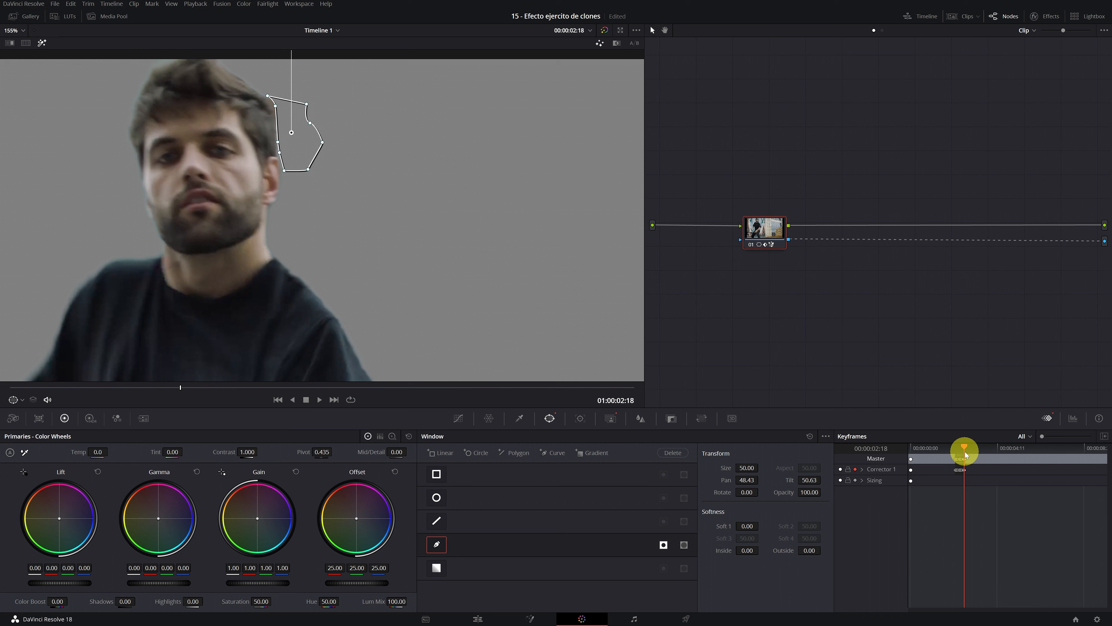
scroll(309, 172, down, 3)
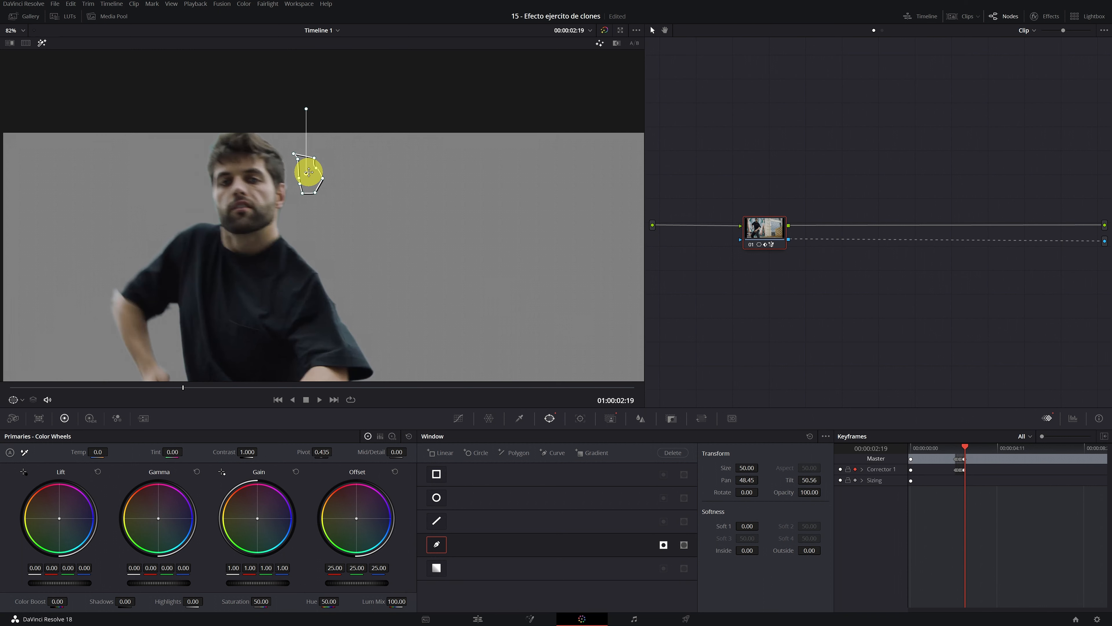
drag(306, 172, 248, 308)
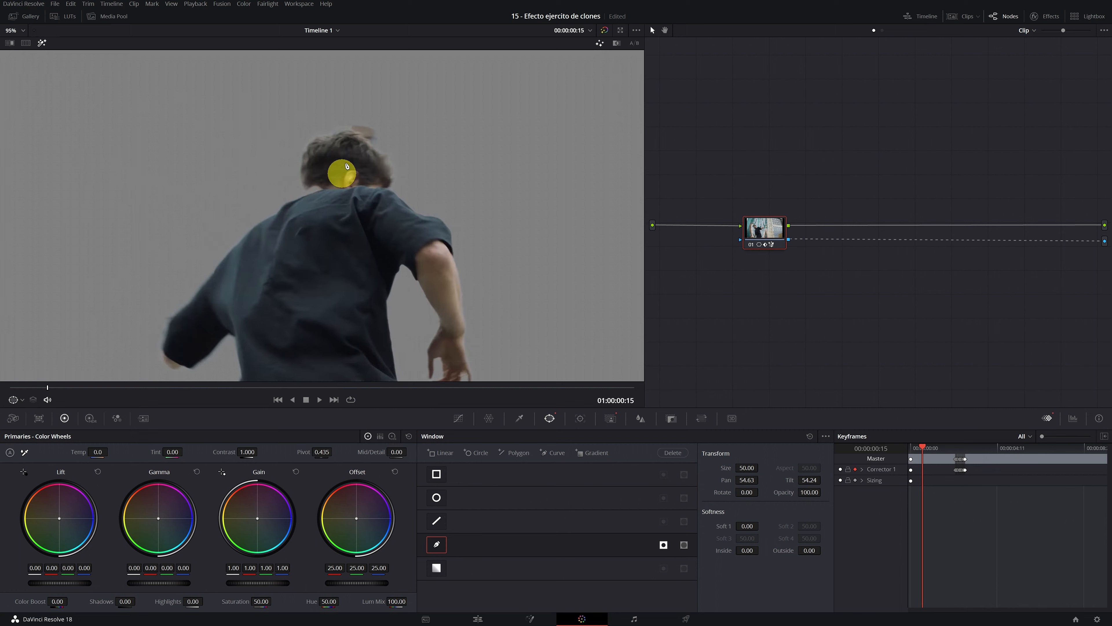
From 01:00:00:15, keyframe the window over the leftover background above the dancer's head across the following frames
drag(341, 175, 324, 254)
key(Right)
key(Right)
drag(323, 87, 299, 228)
key(Right)
key(Right)
key(Right)
key(Right)
drag(325, 78, 309, 219)
key(Right)
drag(310, 219, 336, 157)
key(Right)
Advance further through the clip and reposition the window to clear the next leftover background area
key(space)
scroll(348, 241, down, 3)
key(space)
scroll(346, 148, up, 6)
drag(310, 188, 432, 92)
middle_click(310, 162)
key(Right)
scroll(325, 179, down, 2)
key(Right)
key(Right)
key(Right)
key(Right)
key(Right)
Play and step back and forth through the clip to examine the cutout for more leftover background
key(space)
key(space)
key(Left)
key(Left)
key(Left)
key(Left)
key(Left)
key(Left)
key(Left)
key(Left)
key(Left)
key(Right)
key(Right)
key(Right)
key(Right)
key(Right)
key(Right)
key(space)
key(space)
key(space)
key(space)
Move the window to a new keyframed position late in the clip to finish the mask cleanup
key(Right)
key(Right)
key(Right)
middle_click(395, 201)
drag(491, 130, 297, 191)
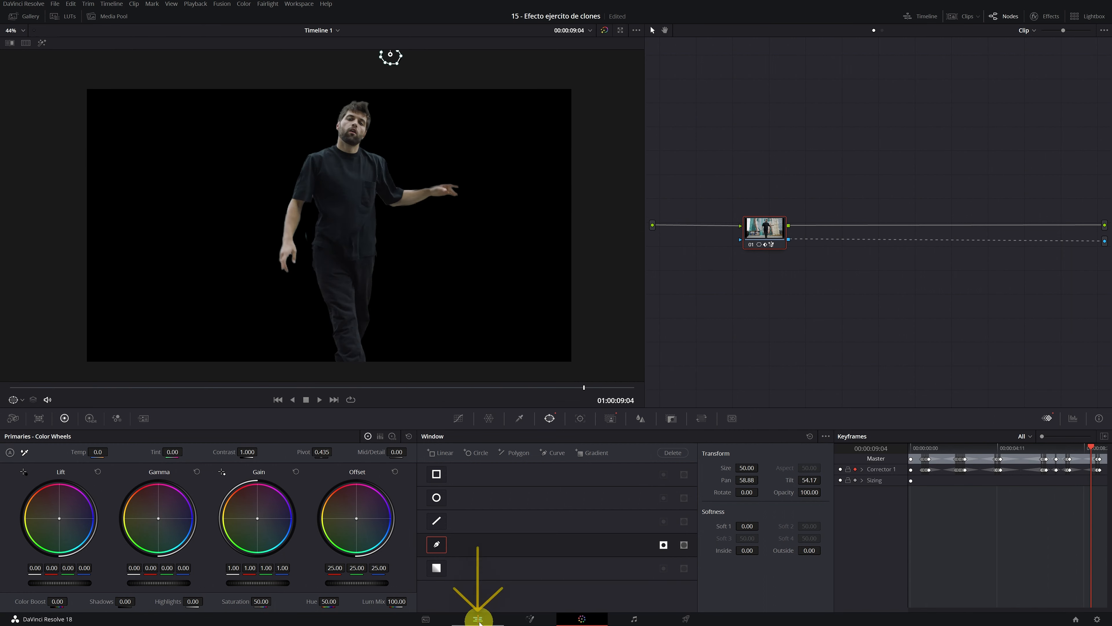
Switch to the Edit page and play the isolated dancer from 01:00:06:01 to check the cutout
click(478, 618)
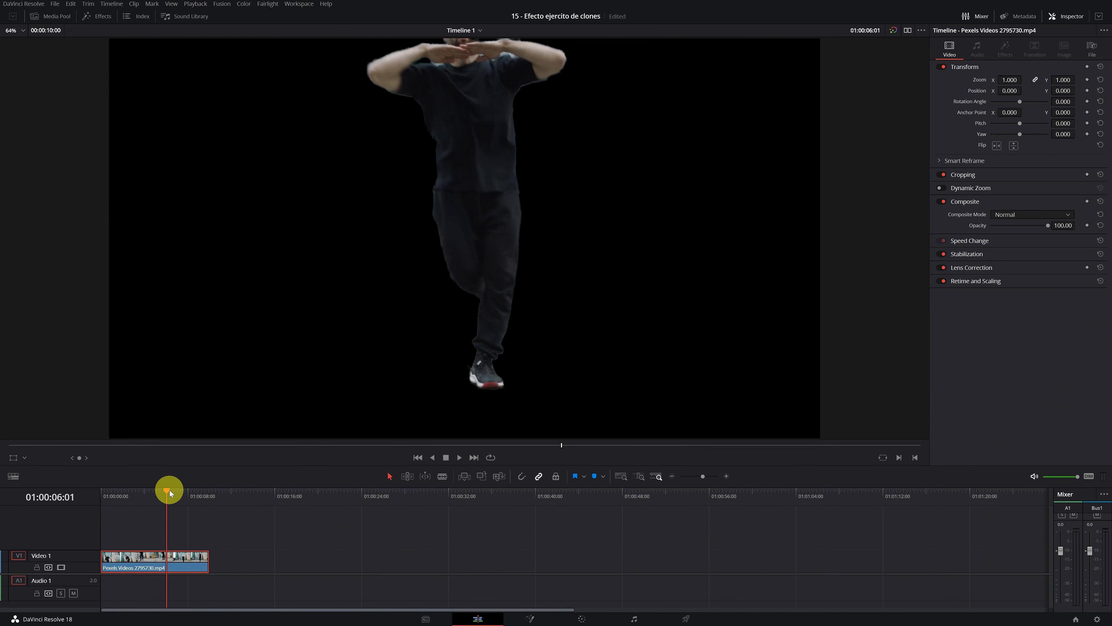
key(space)
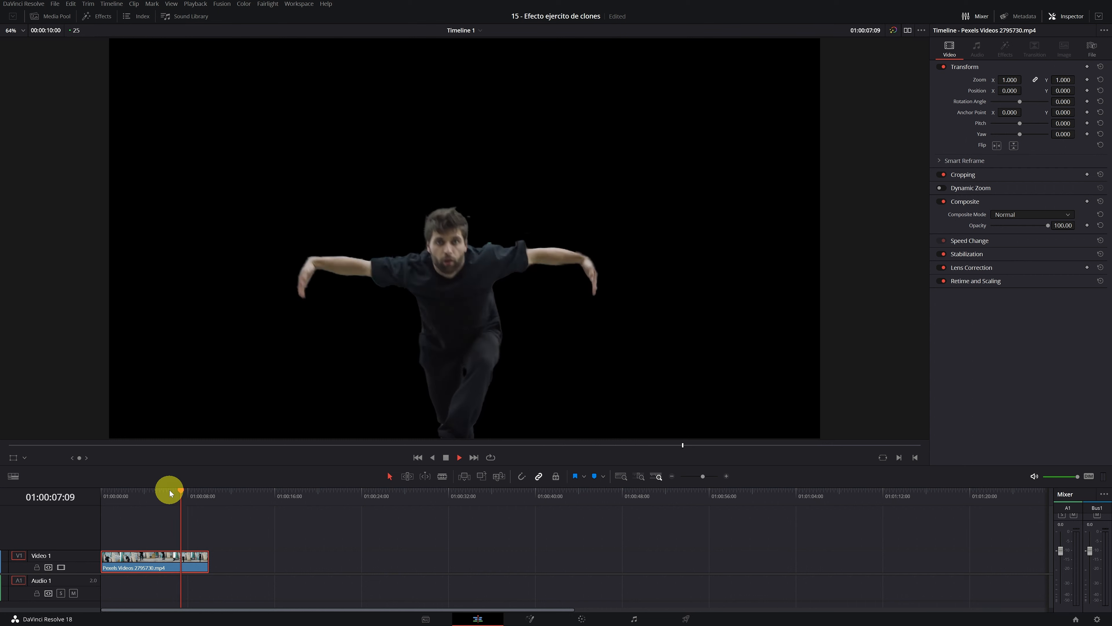
key(space)
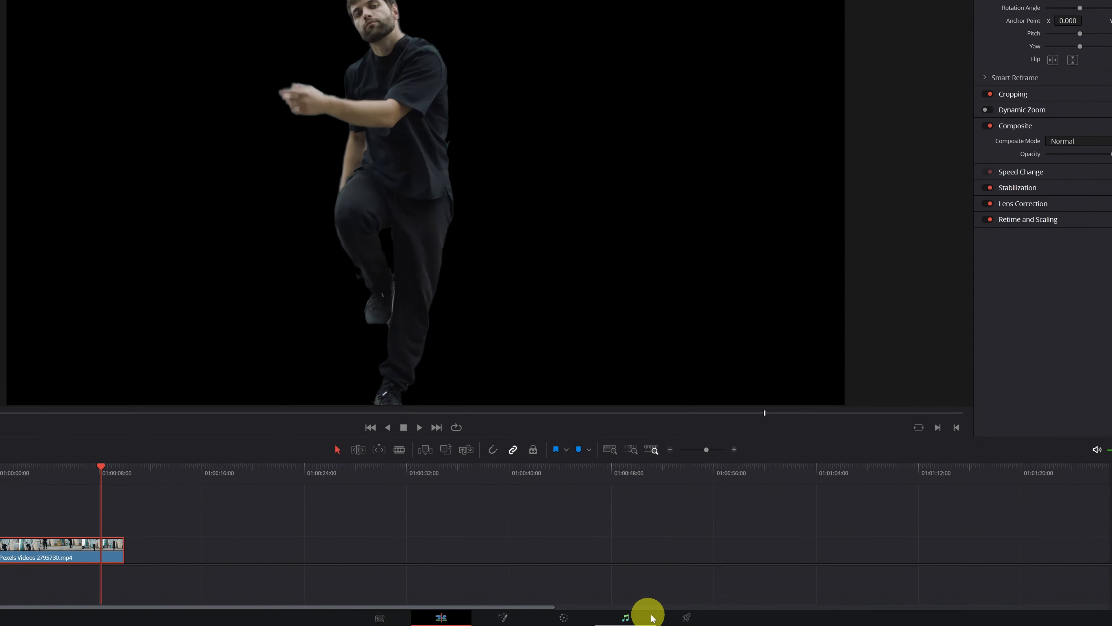
Switch to the Deliver page, set the file name to person on the Desktop and end the render range at 01:00:09:23
click(687, 618)
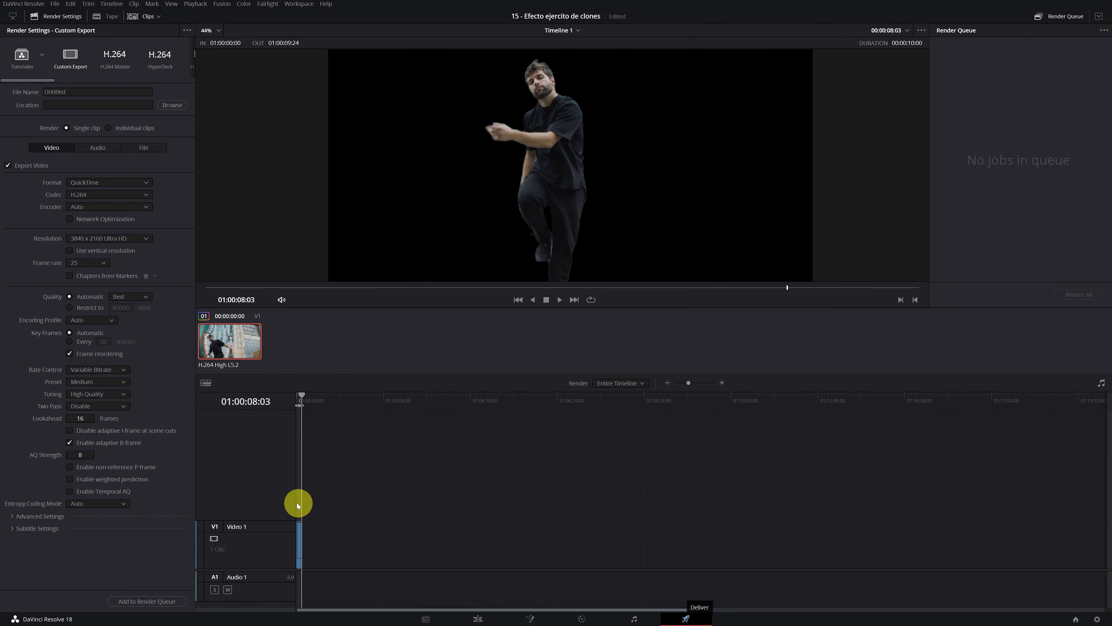
scroll(309, 399, up, 5)
drag(304, 398, 416, 403)
mouse_move(730, 405)
mouse_down()
mouse_move(710, 404)
mouse_move(729, 408)
mouse_up()
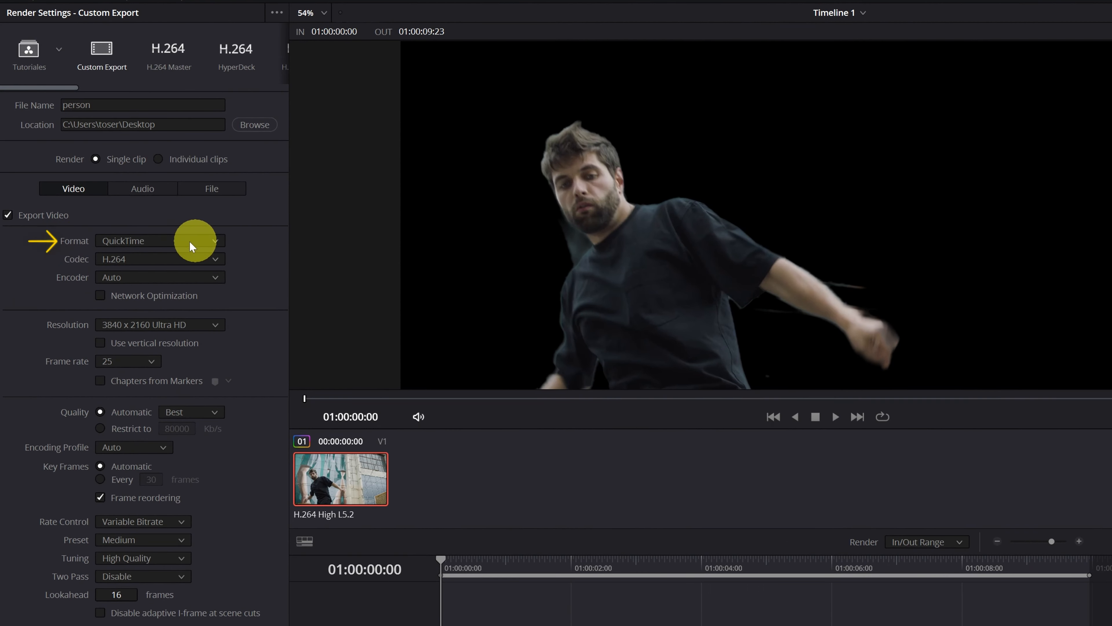
Set the export to QuickTime with the GoPro CineForm codec and RGB 16-bit type, and enable Export Alpha
click(207, 240)
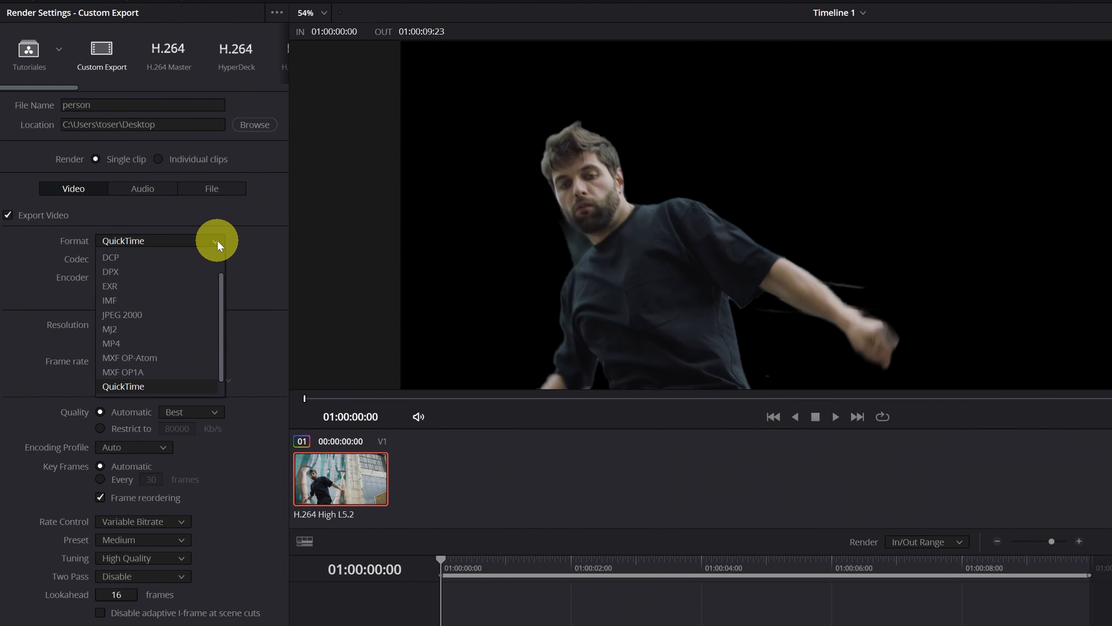
click(145, 387)
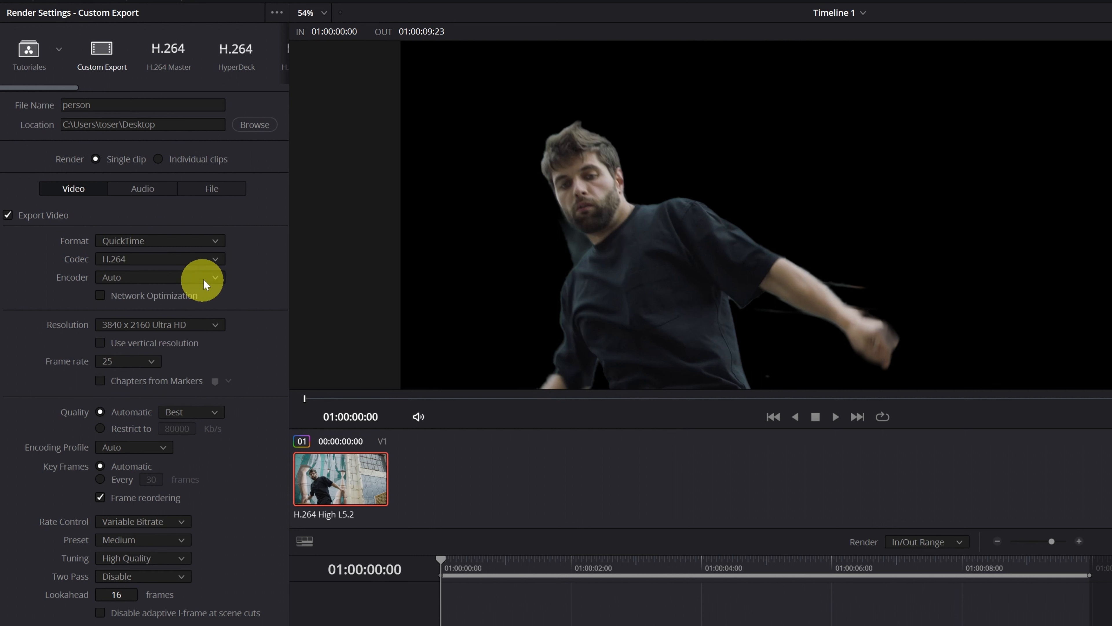
click(216, 263)
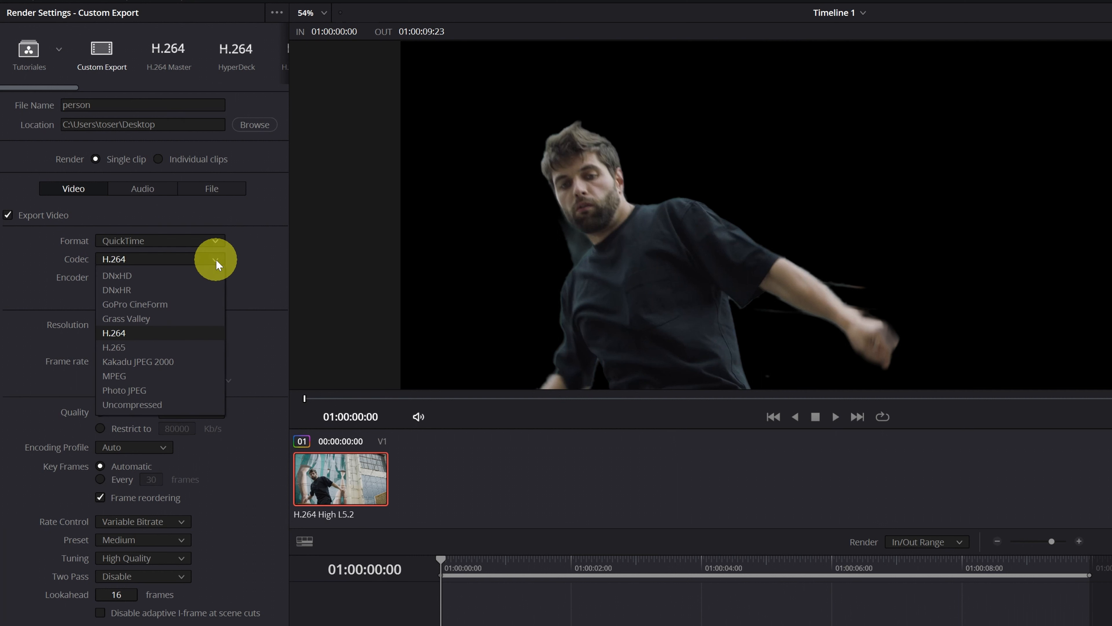
click(159, 304)
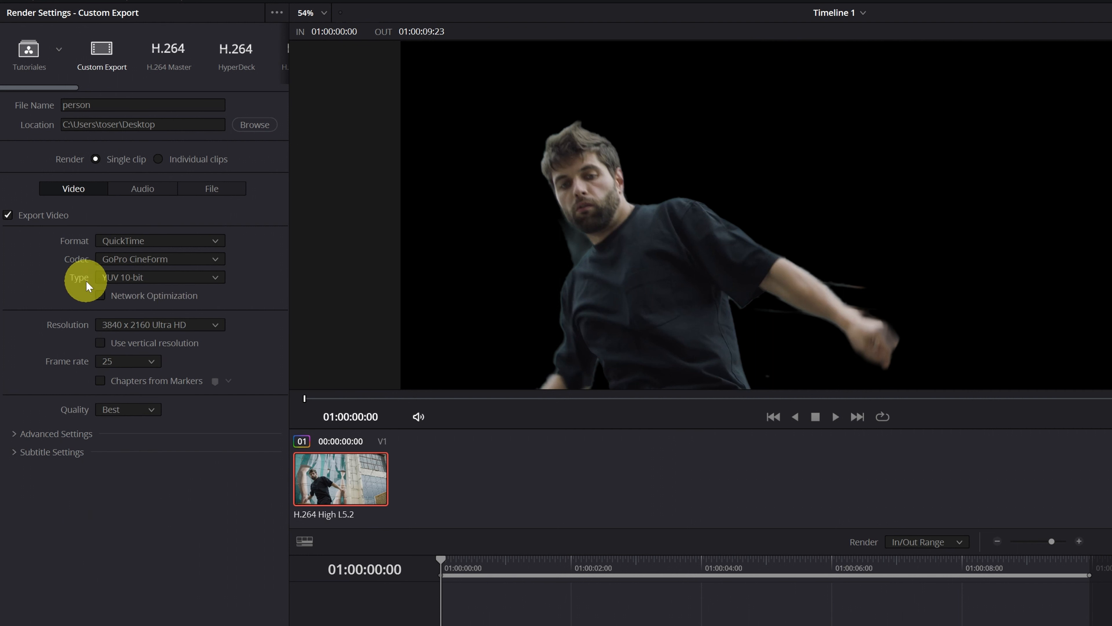
click(213, 279)
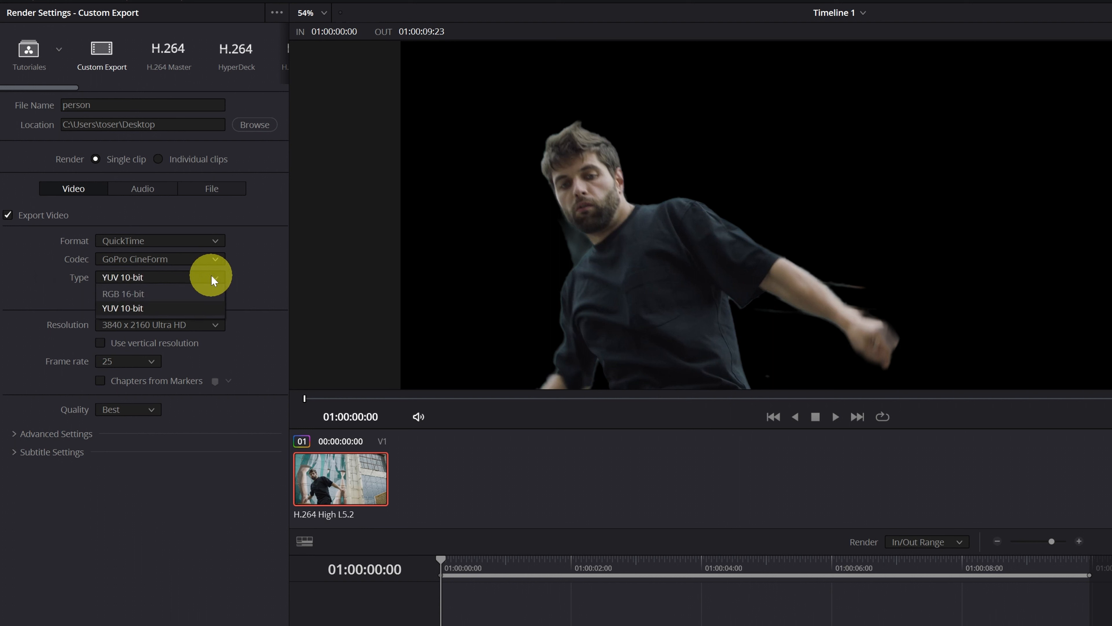
click(130, 294)
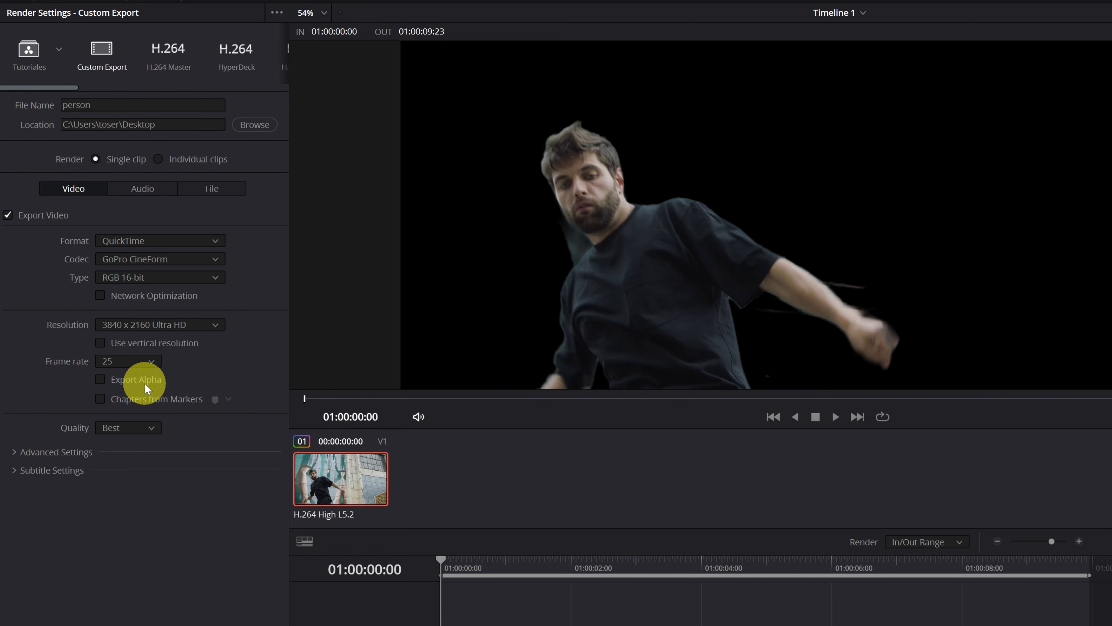
click(102, 379)
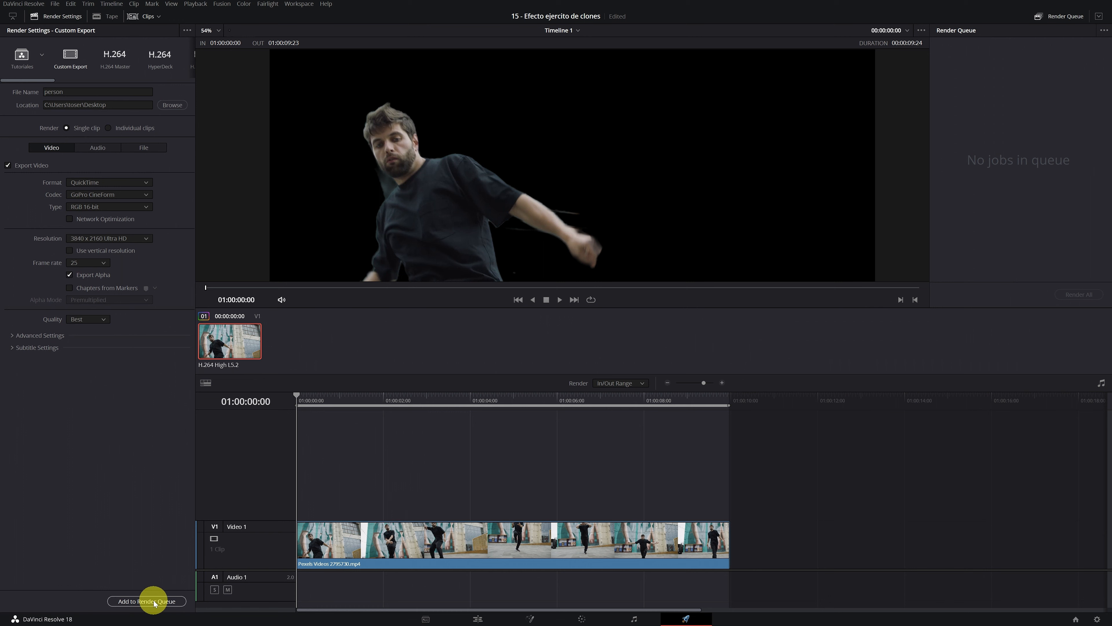
Add the person export to the render queue and render it
click(157, 600)
click(1076, 294)
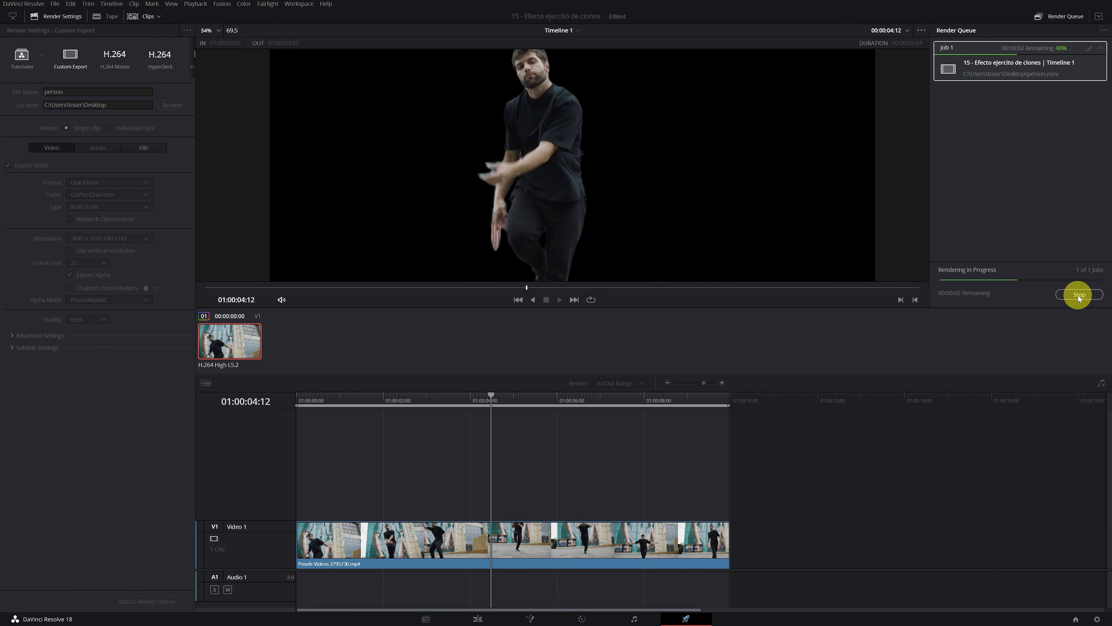
Import person.mov on the Edit page, place it on Video 1 after the original clip and extend the timeline range past it
click(473, 131)
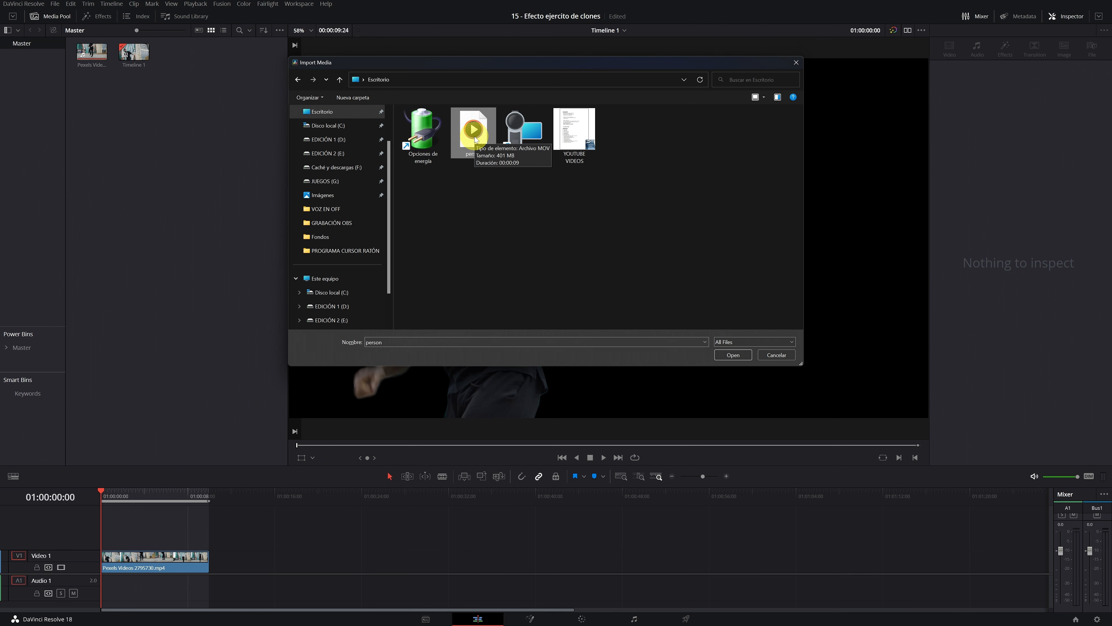
click(733, 354)
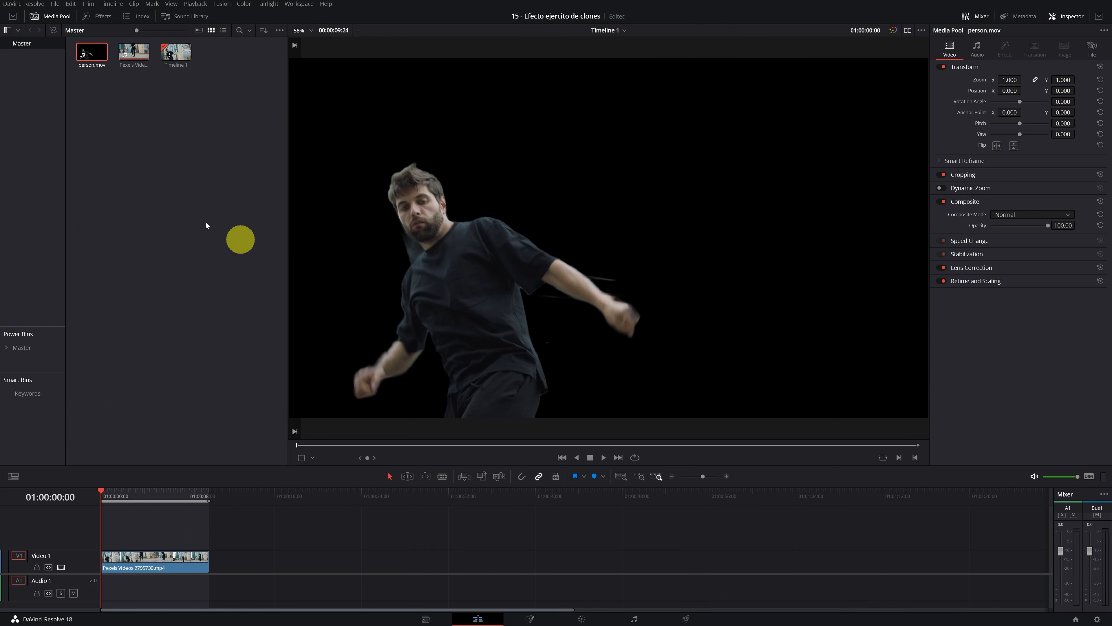
drag(90, 51, 293, 541)
drag(209, 501, 484, 519)
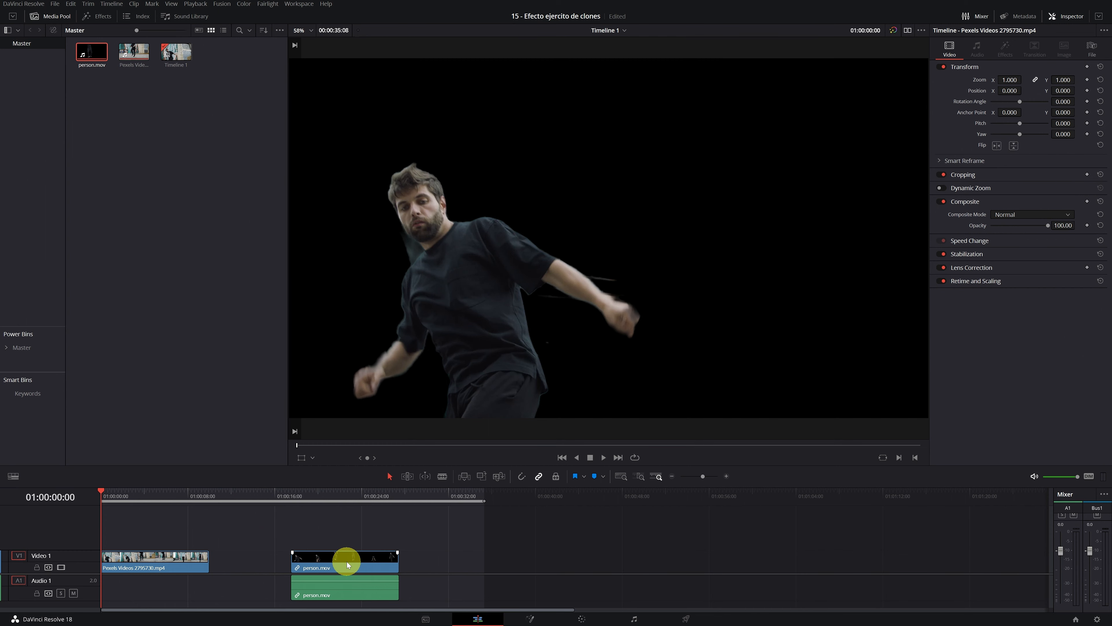
Unlink the audio of the person.mov timeline clip from its video and delete the audio part
click(346, 563)
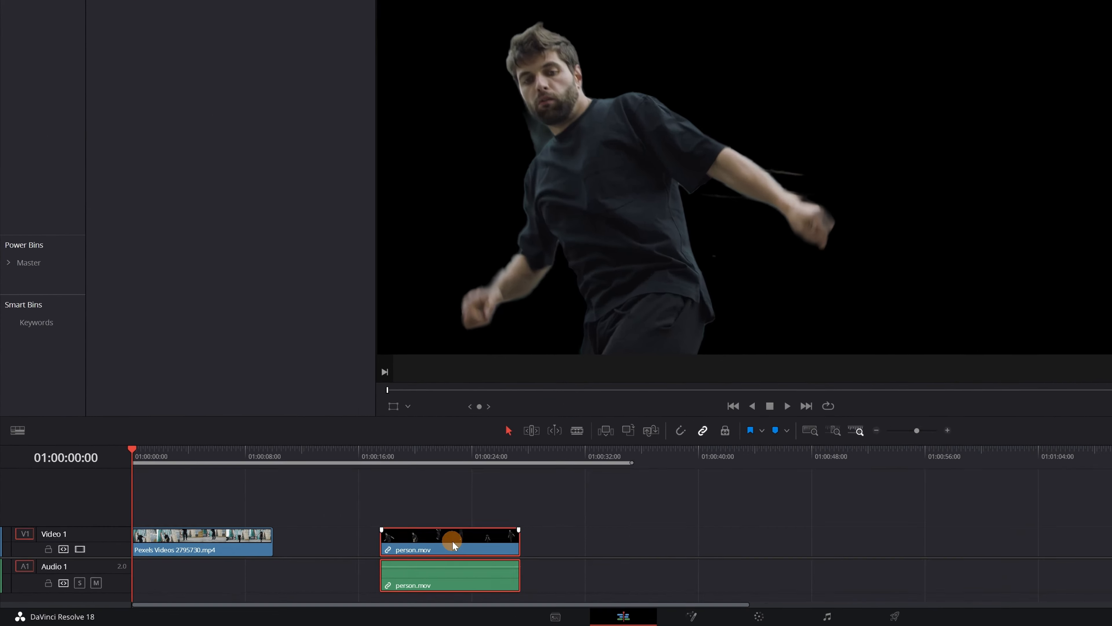
right_click(521, 532)
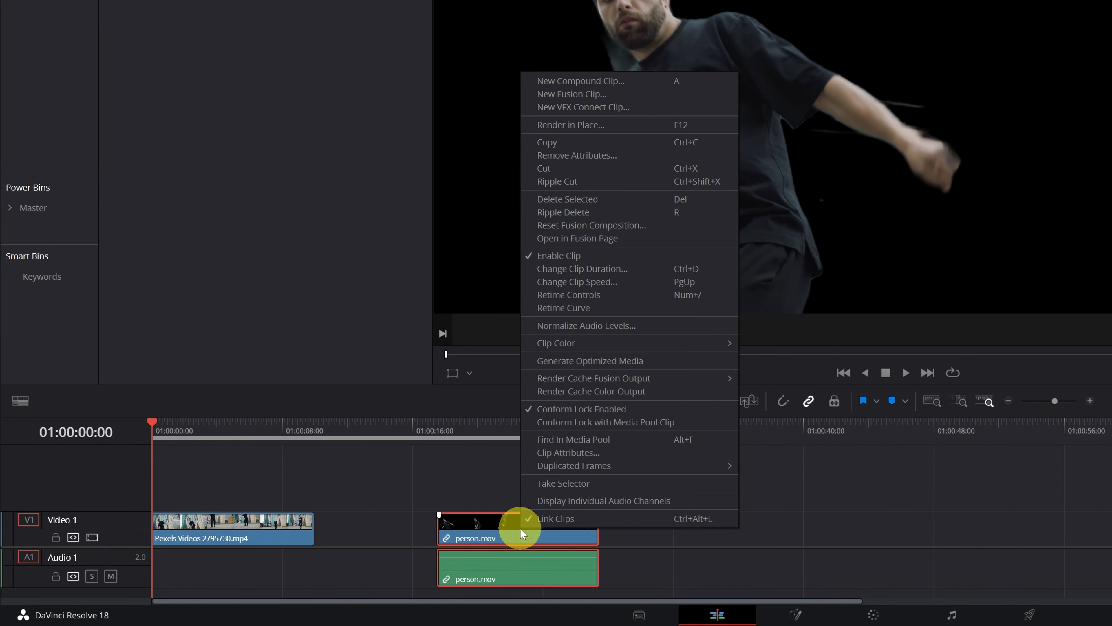
click(547, 518)
click(569, 568)
key(Delete)
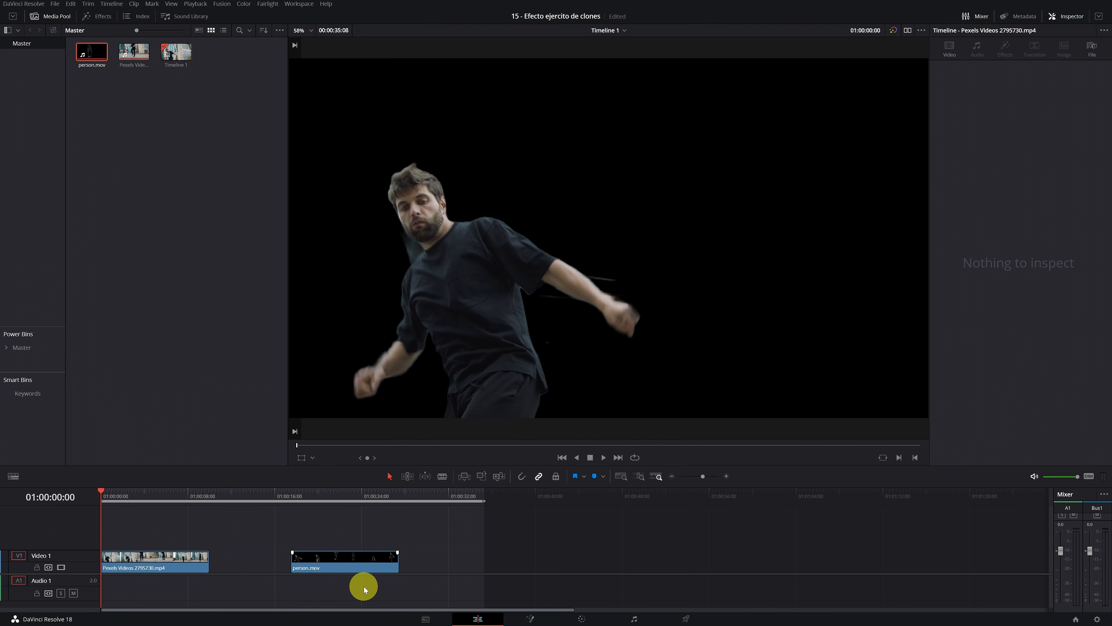
Disable the original Pexels clip's masking node on the Color page and return to the Edit page
click(167, 558)
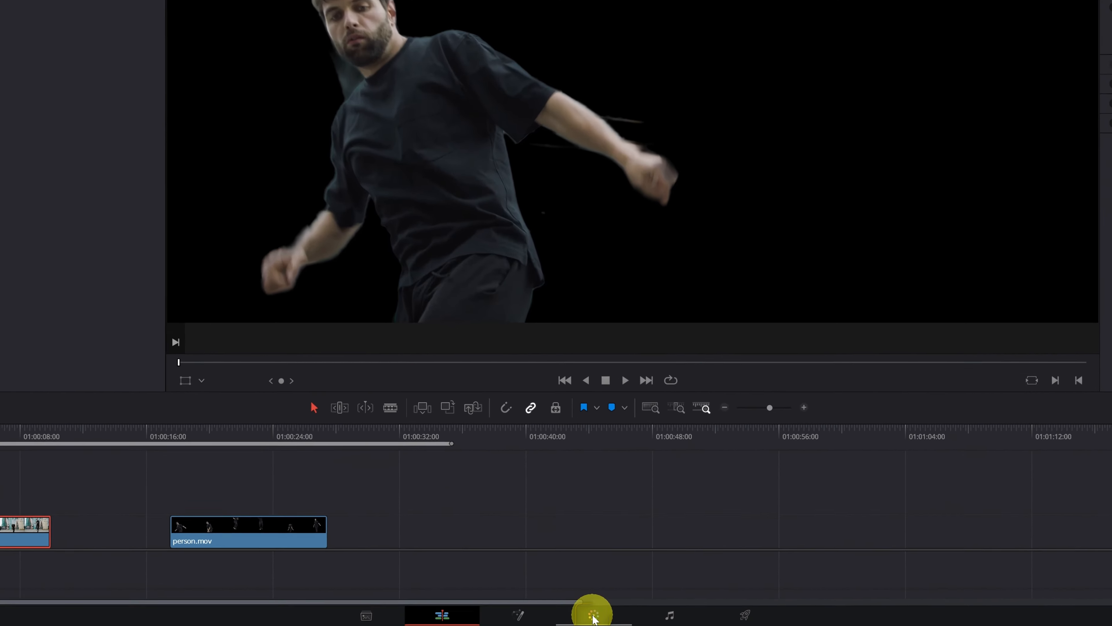
click(581, 618)
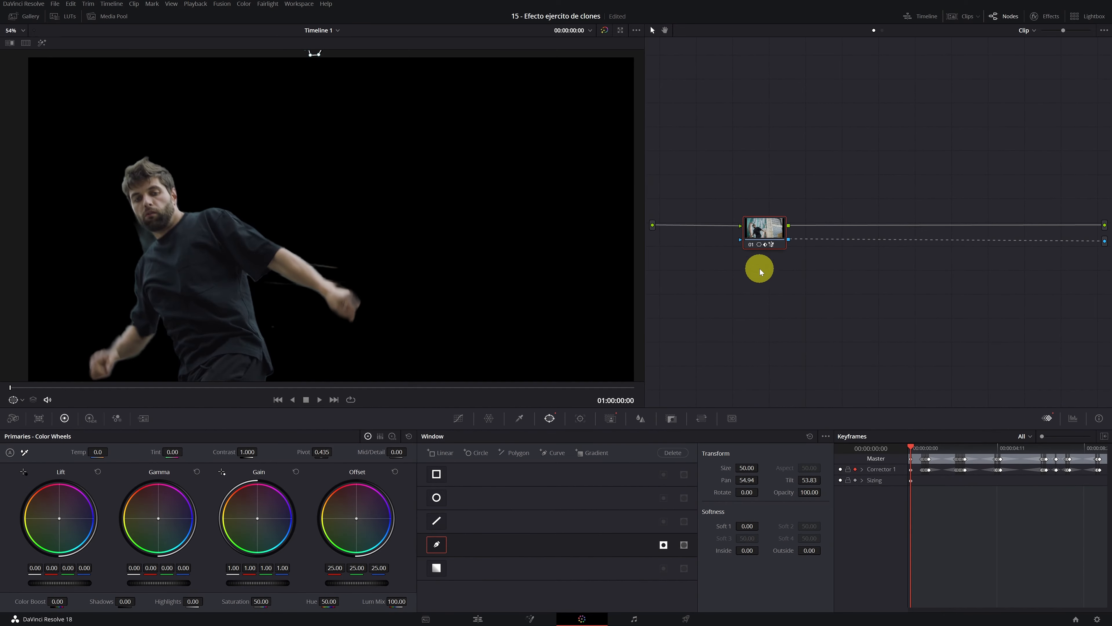
mouse_move(752, 247)
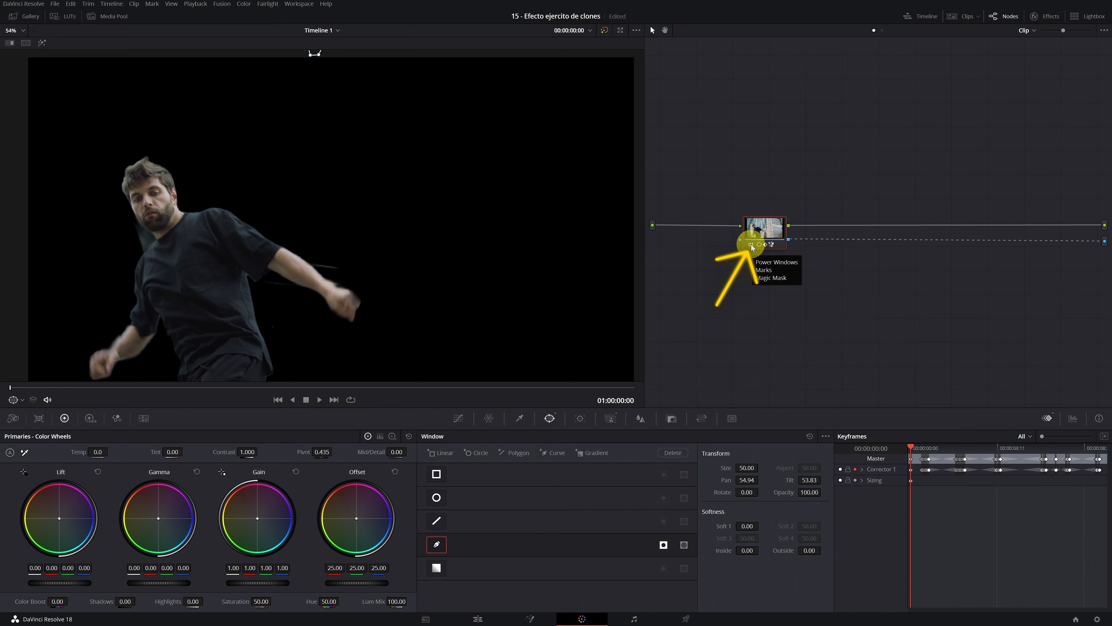
click(751, 245)
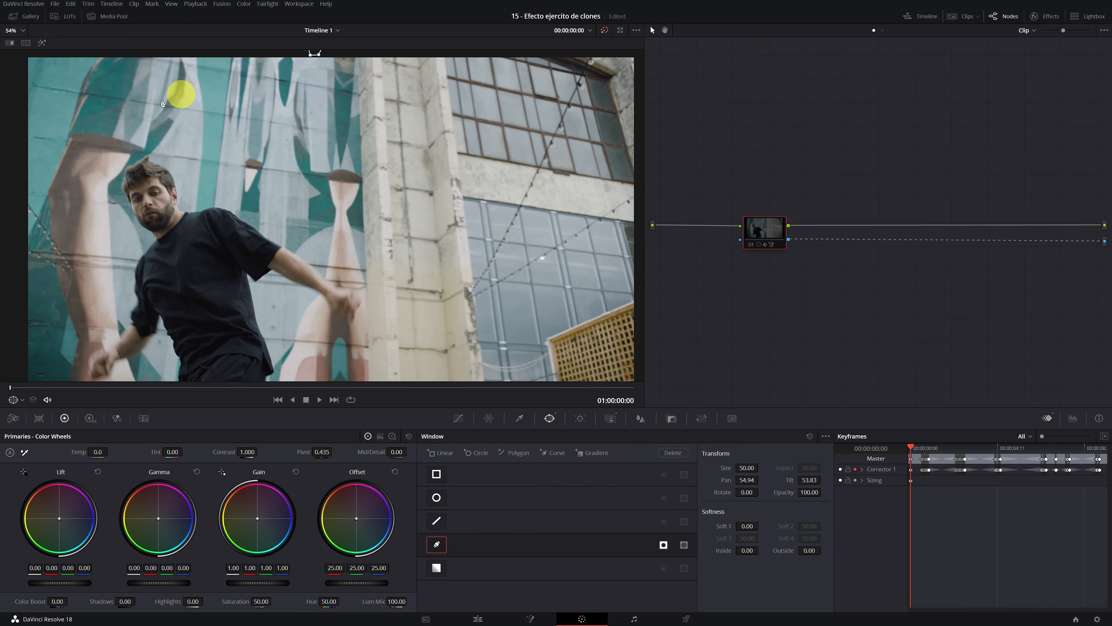
scroll(309, 194, down, 2)
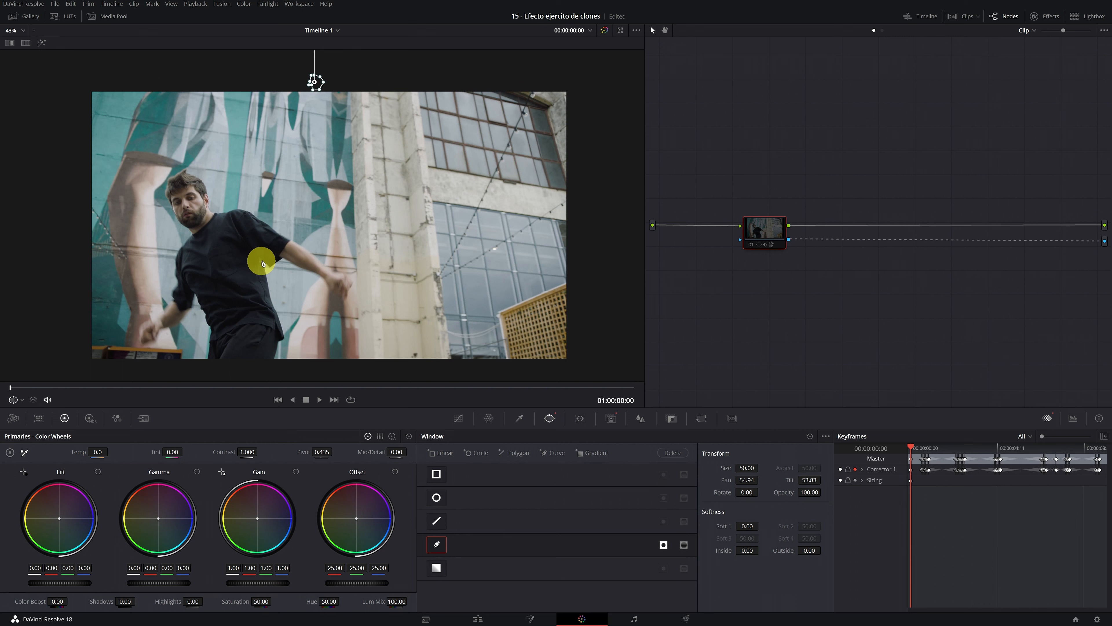
click(473, 619)
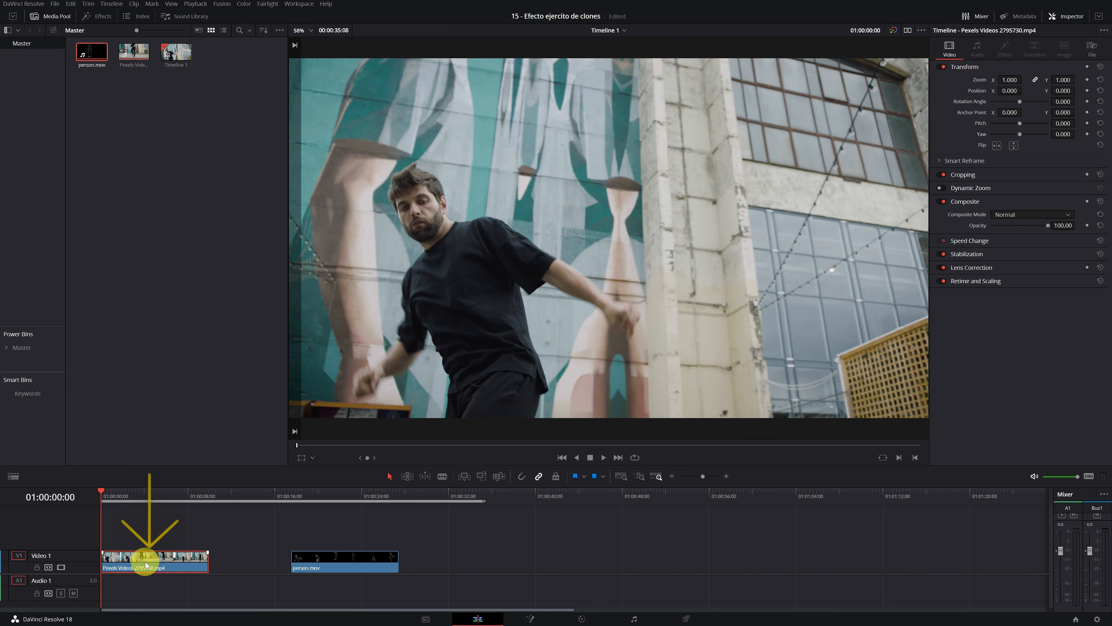
Check person.mov on the timeline, move it to Video 2 directly above the original clip and enlarge the timeline area
click(338, 564)
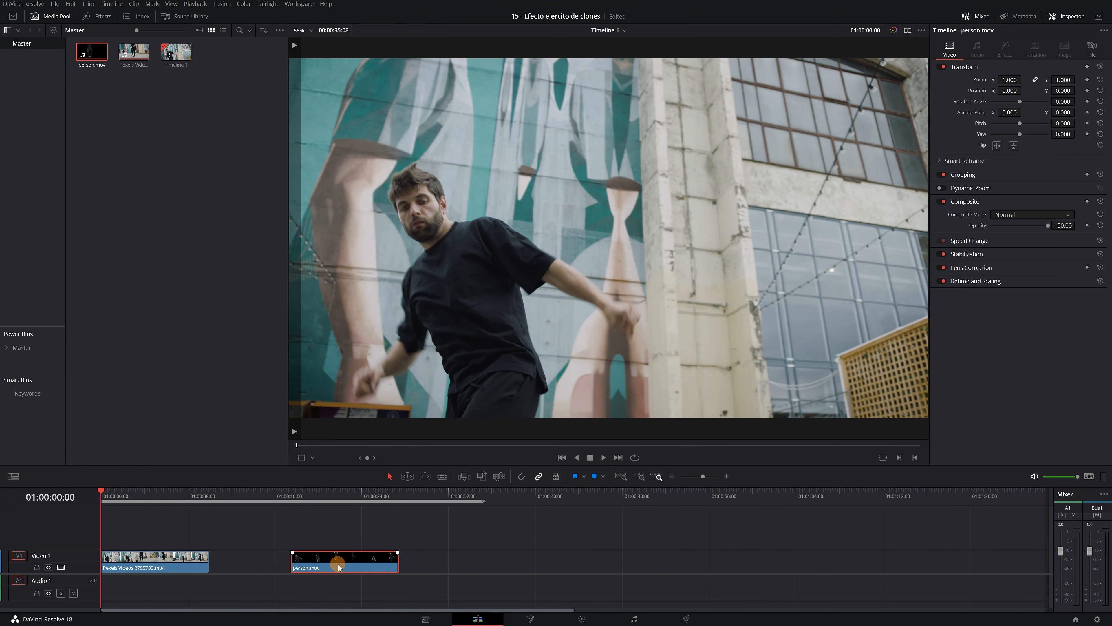
click(342, 497)
drag(345, 498, 382, 497)
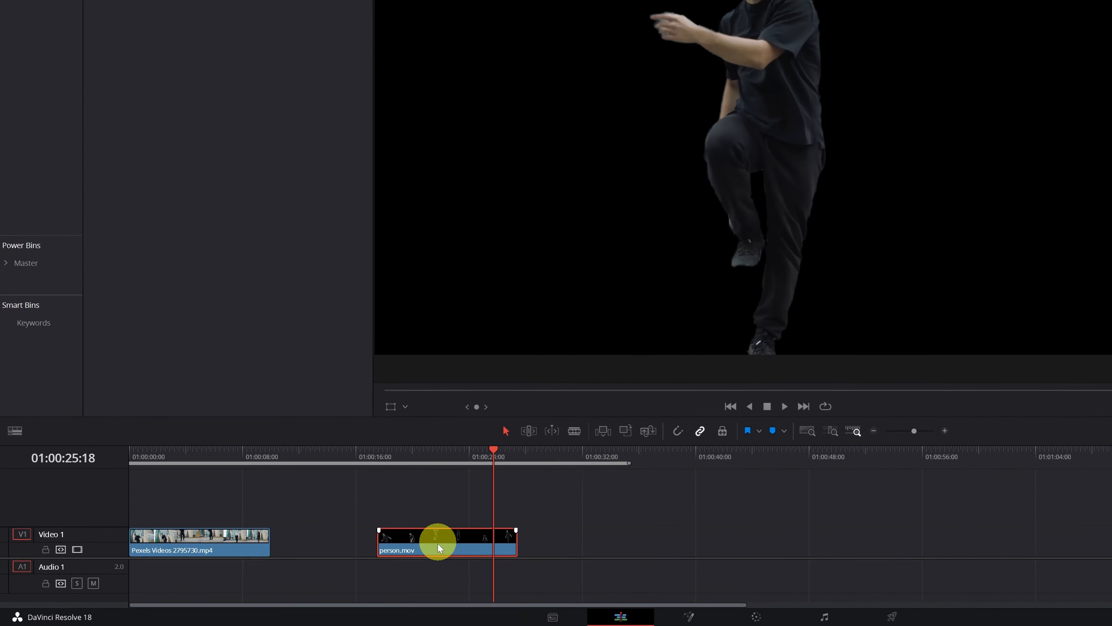
drag(508, 530, 214, 501)
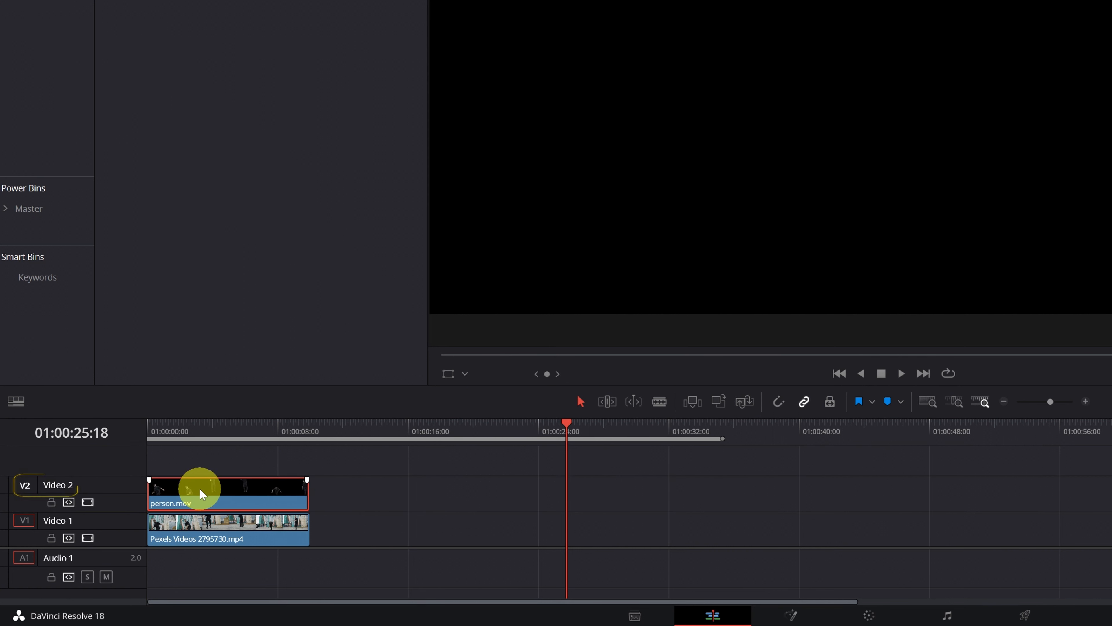
drag(228, 385, 234, 294)
drag(112, 511, 115, 578)
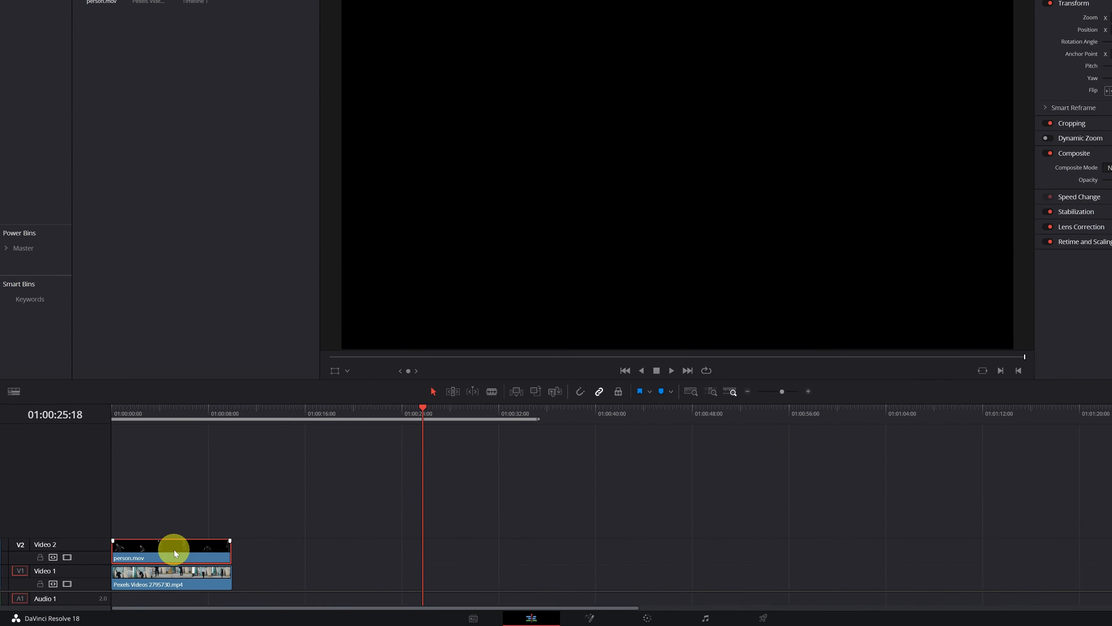
Copy the person.mov clip and paste six copies in a row on Video 2 starting at 01:00:13:04
right_click(160, 557)
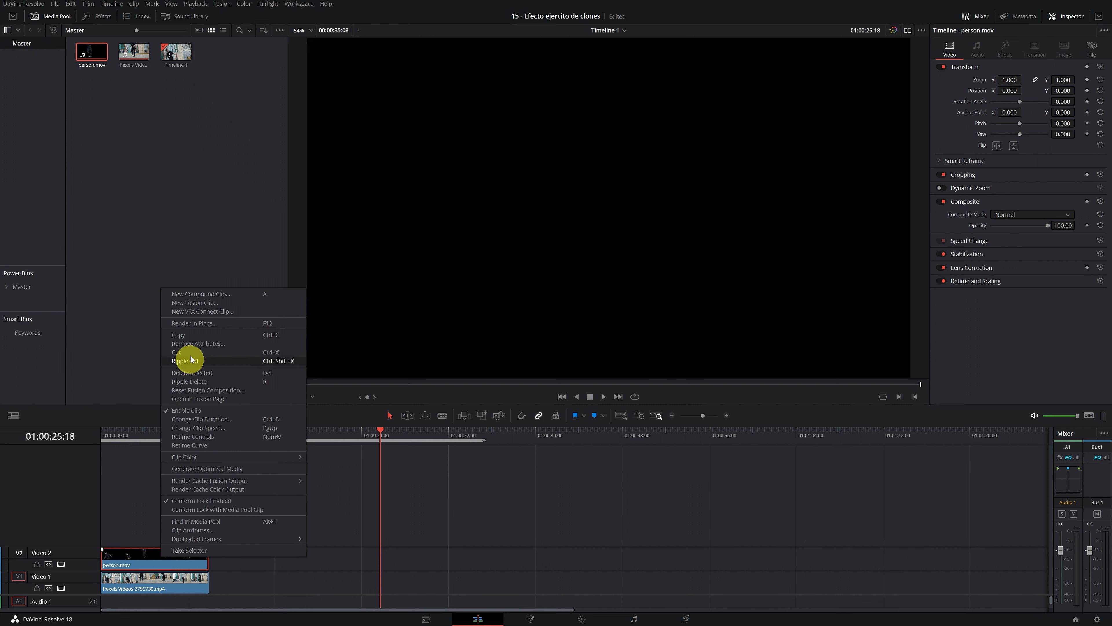
click(194, 337)
click(244, 438)
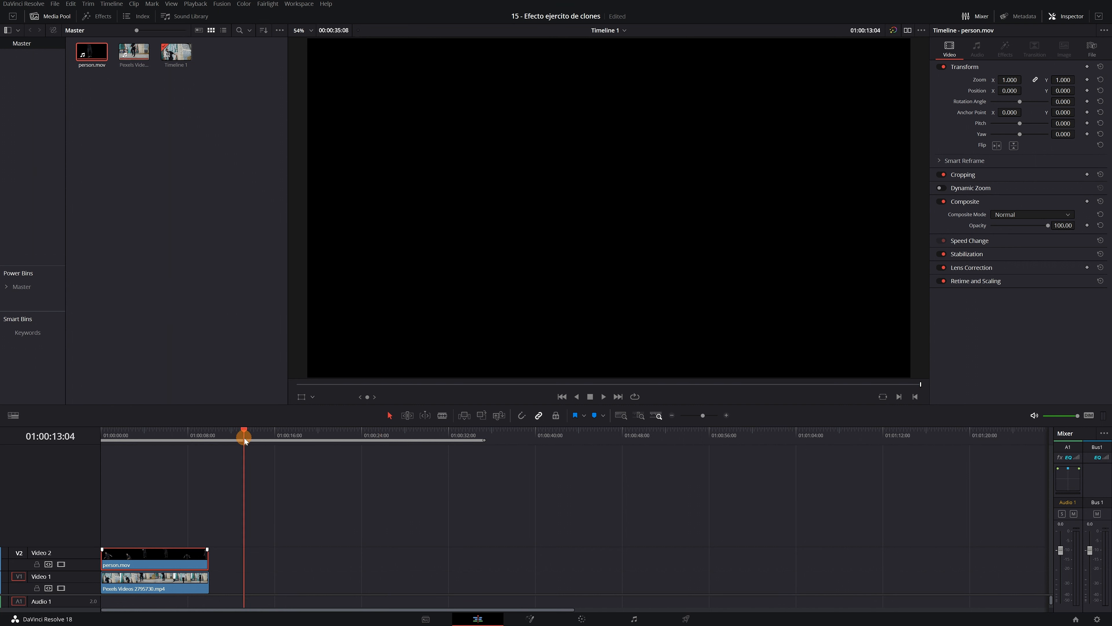
key(ctrl+v)
key(ctrl+v)
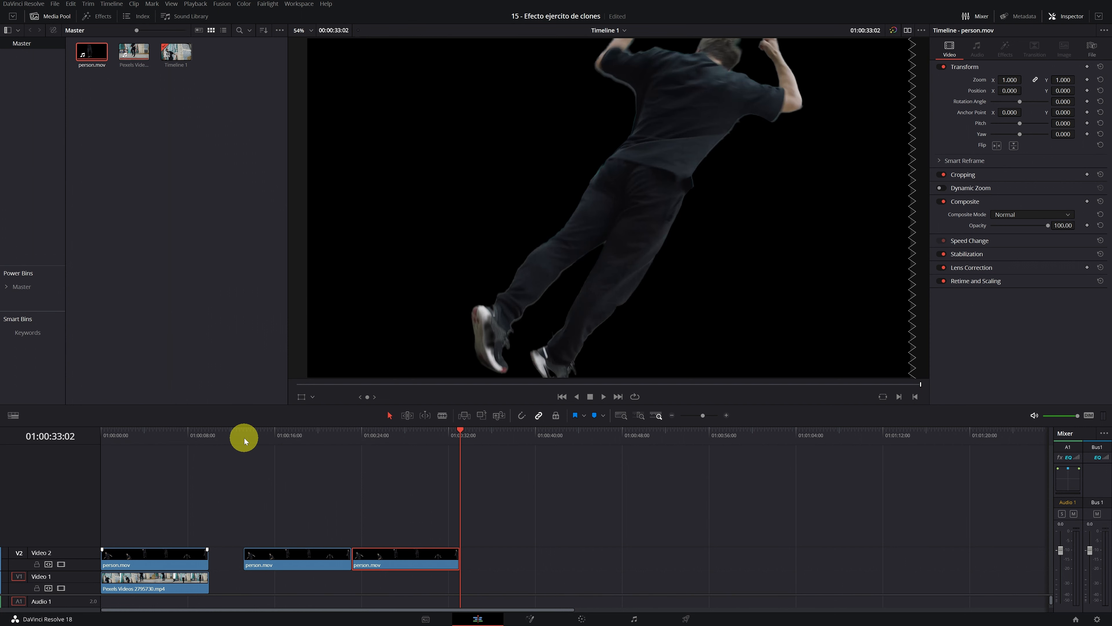
key(ctrl+v)
key(ctrl+v)
key(ctrl+v)
key(ctrl+v)
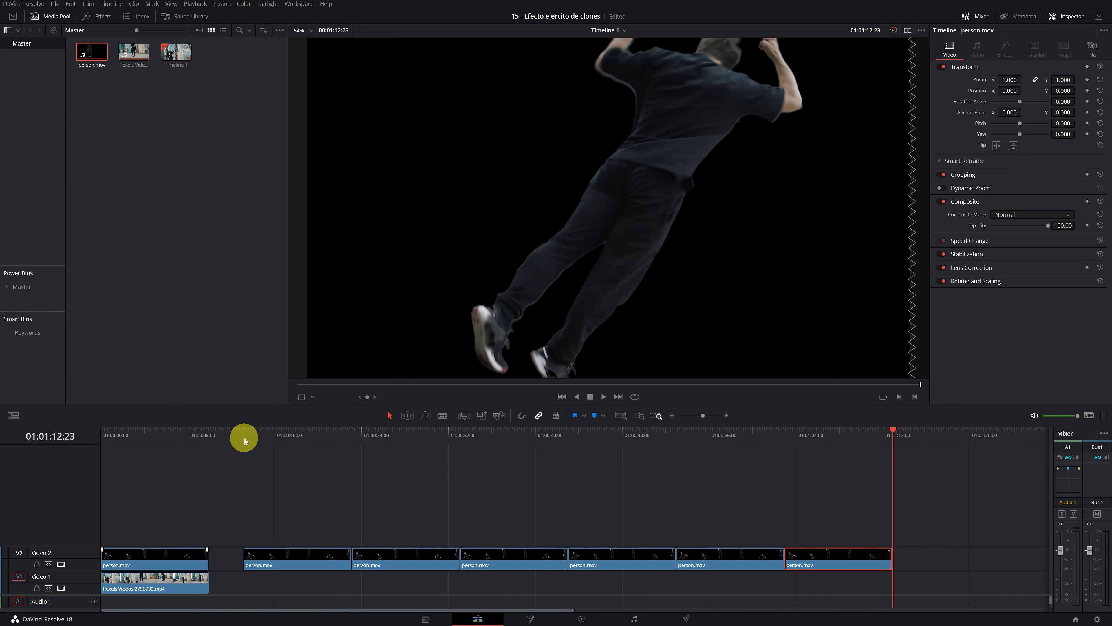
Stack the six pasted person.mov copies on new video tracks 3 to 8, all aligned to the timeline start
click(278, 440)
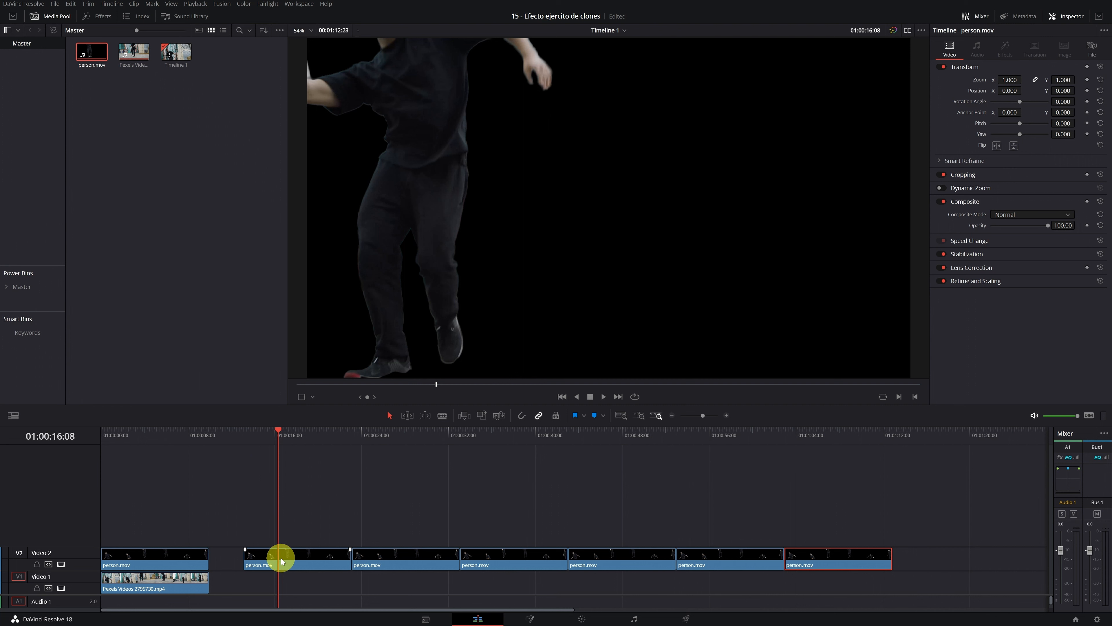
drag(284, 557, 123, 504)
drag(487, 553, 127, 484)
drag(583, 549, 125, 467)
drag(716, 558, 141, 448)
drag(822, 580, 177, 450)
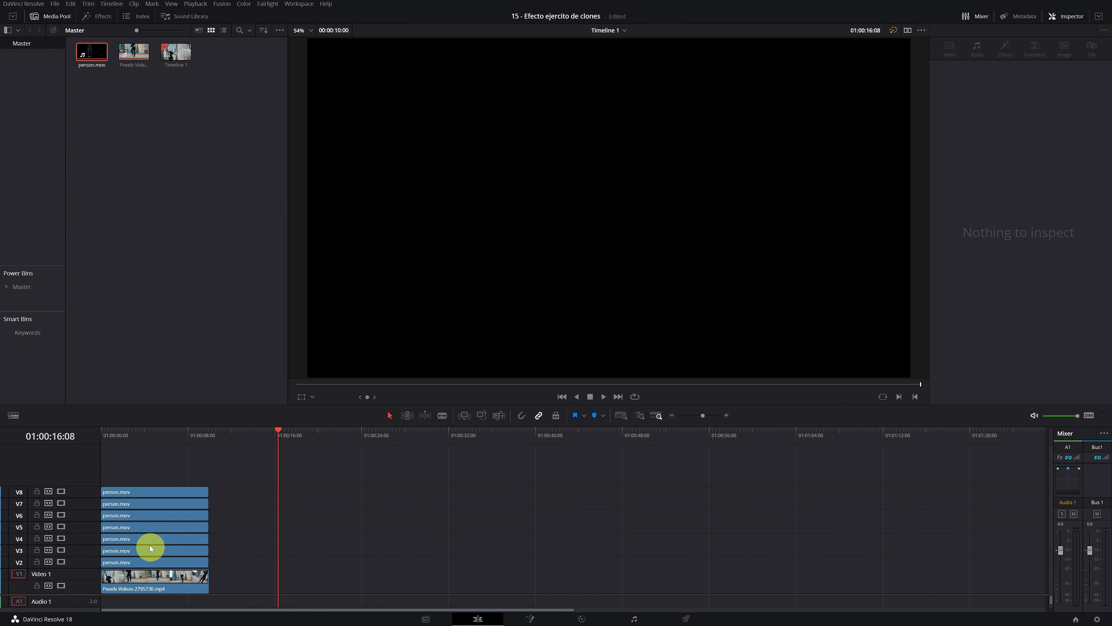
Increase the height of the Video 8 track and move the playhead back to 01:00:00:01
click(139, 491)
drag(84, 486, 85, 463)
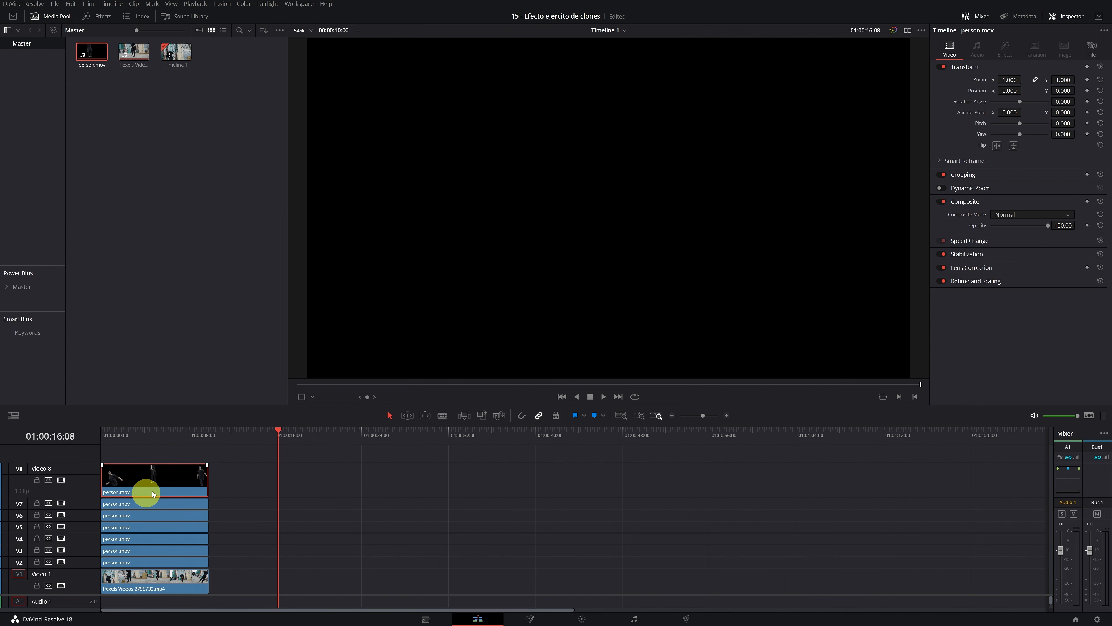
drag(146, 436, 187, 436)
drag(109, 435, 101, 441)
drag(215, 539, 198, 557)
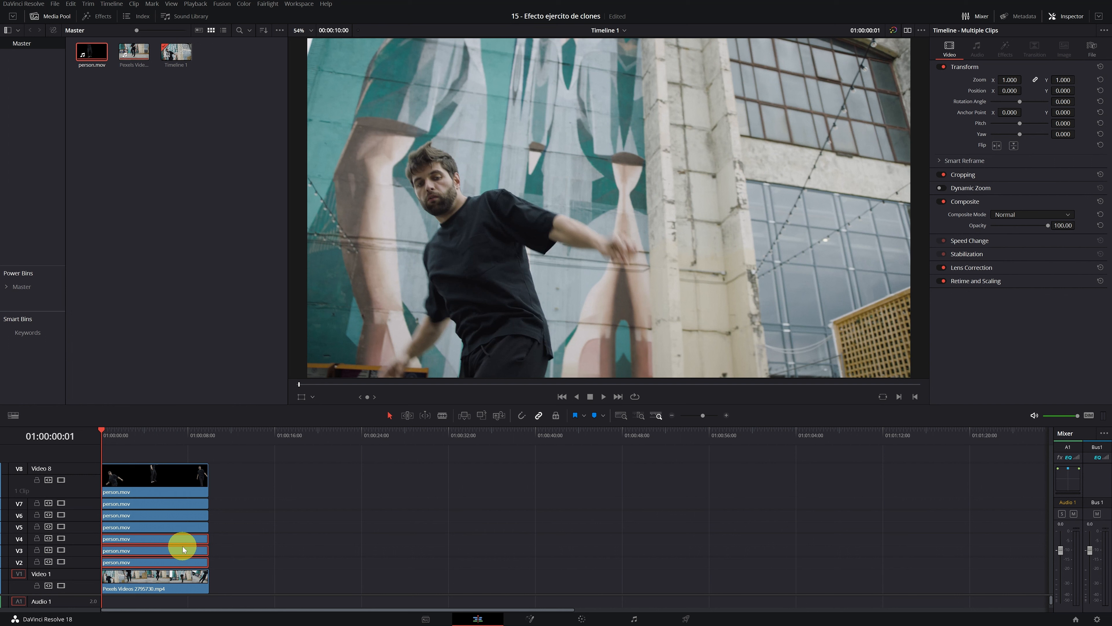
click(212, 544)
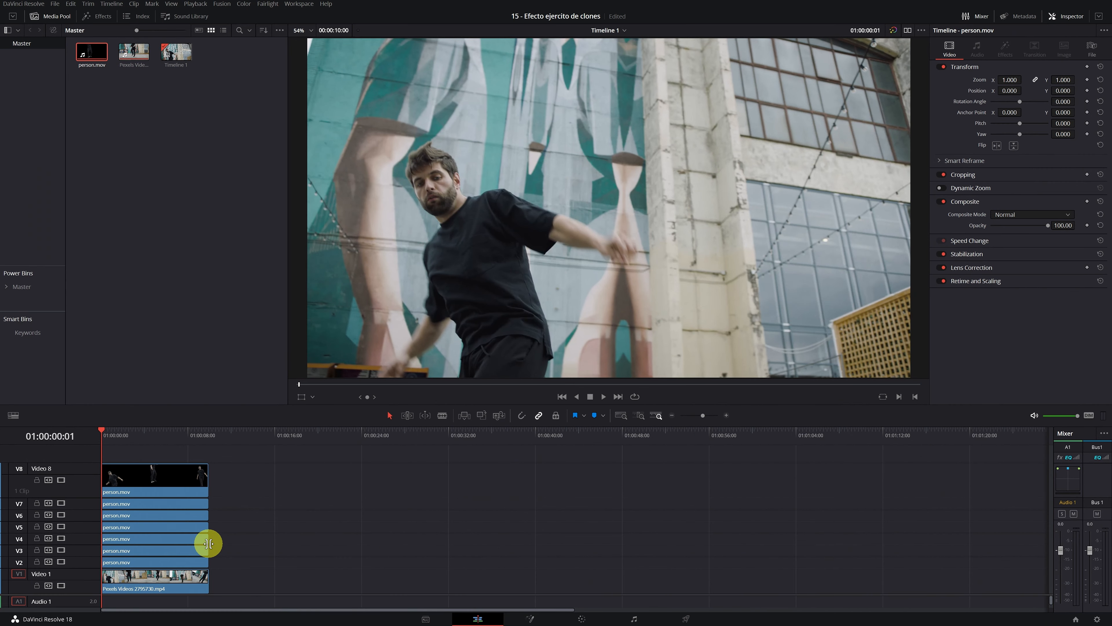
Add Position keyframes at 01:00:00:00 to the person.mov clips on Video 2, Video 3 and Video 4
click(101, 432)
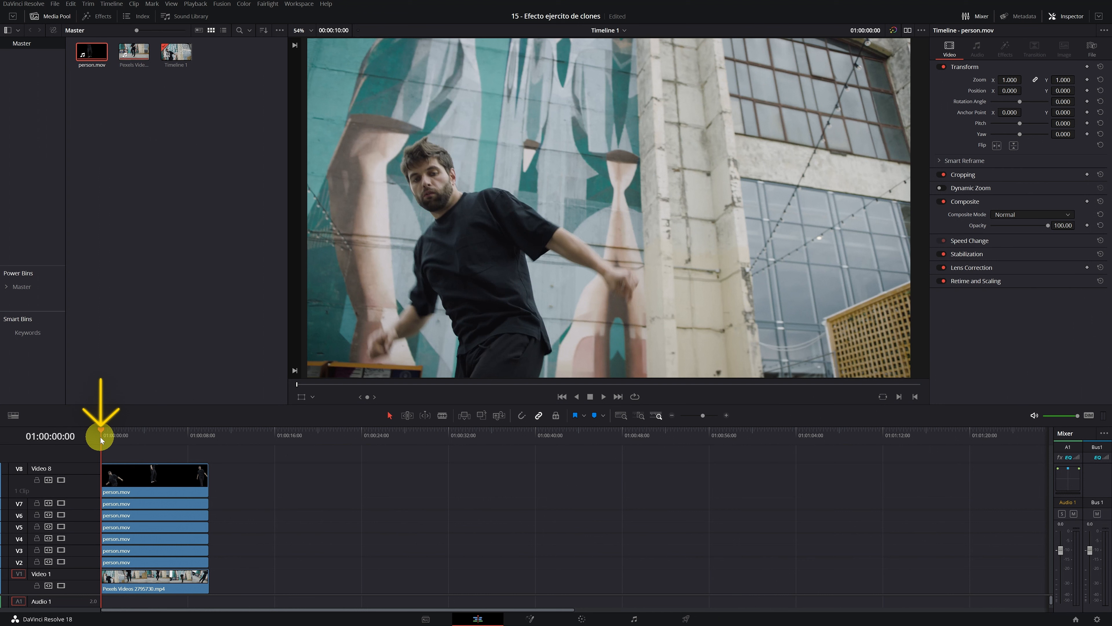
click(139, 563)
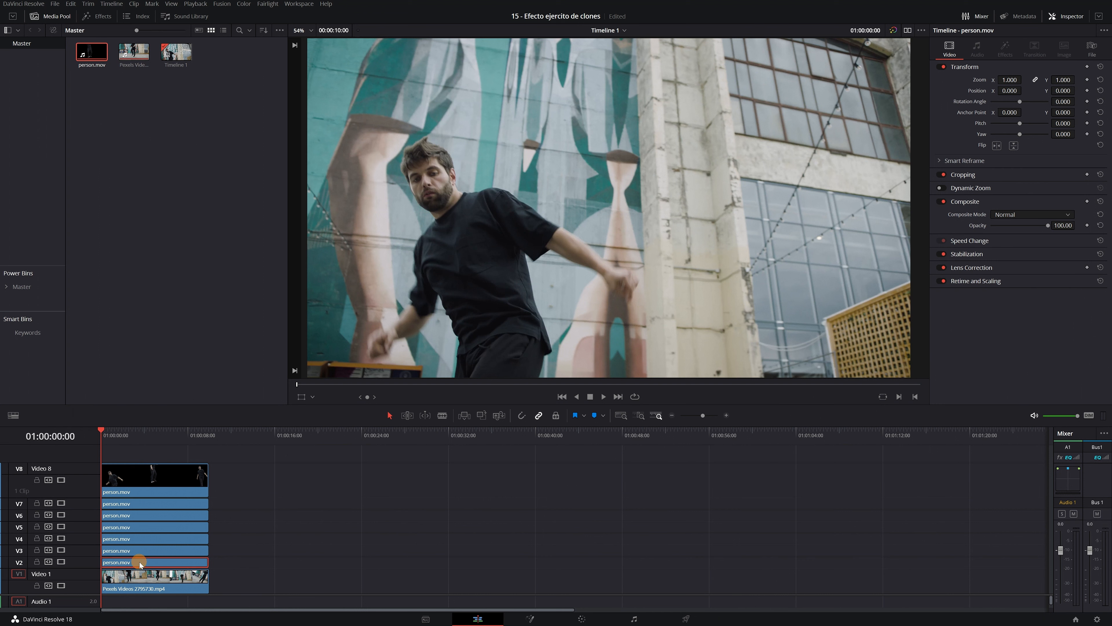
click(1087, 91)
click(127, 550)
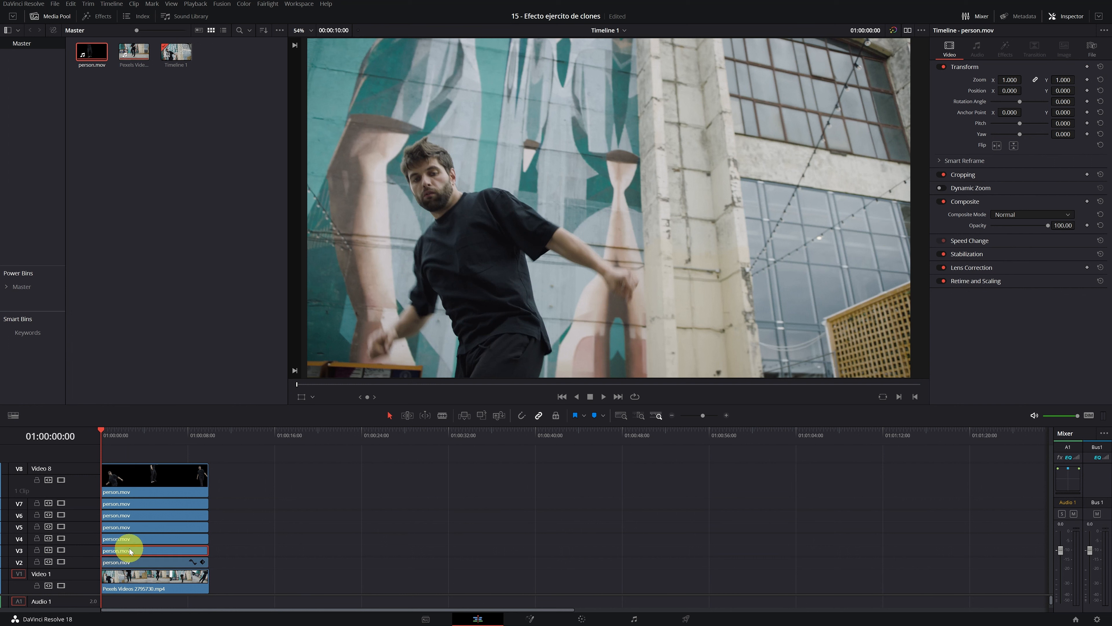
click(1087, 90)
click(145, 539)
click(1088, 91)
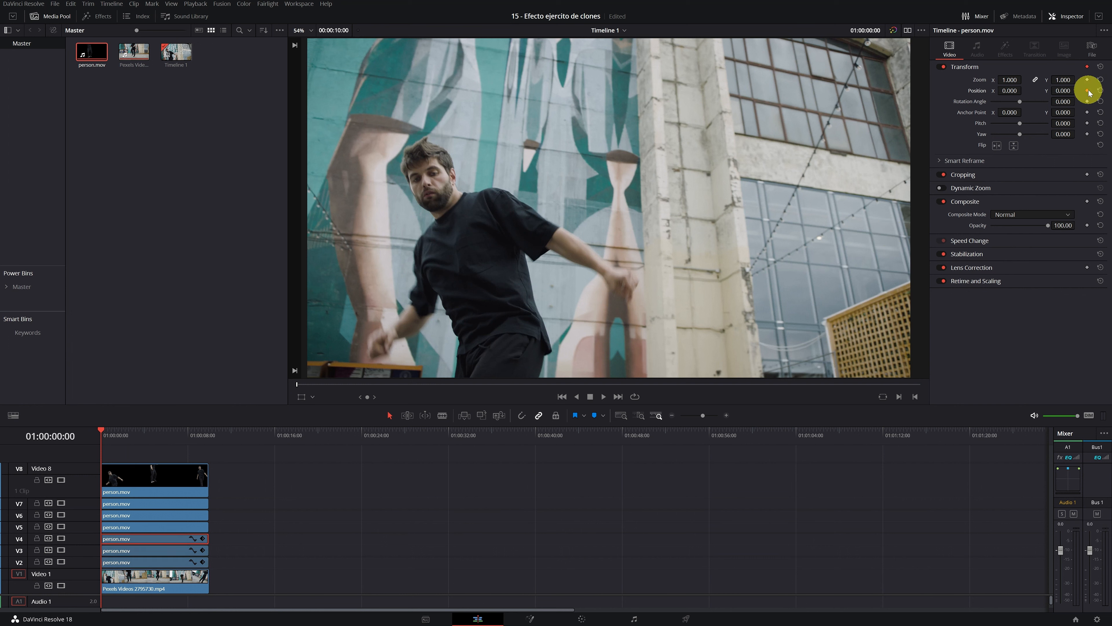
At 01:00:01:05, spread the clones leftward: offset Video 4 slightly, set Video 3's Position X to about -995 and Video 2's to about -1538
drag(103, 432, 115, 437)
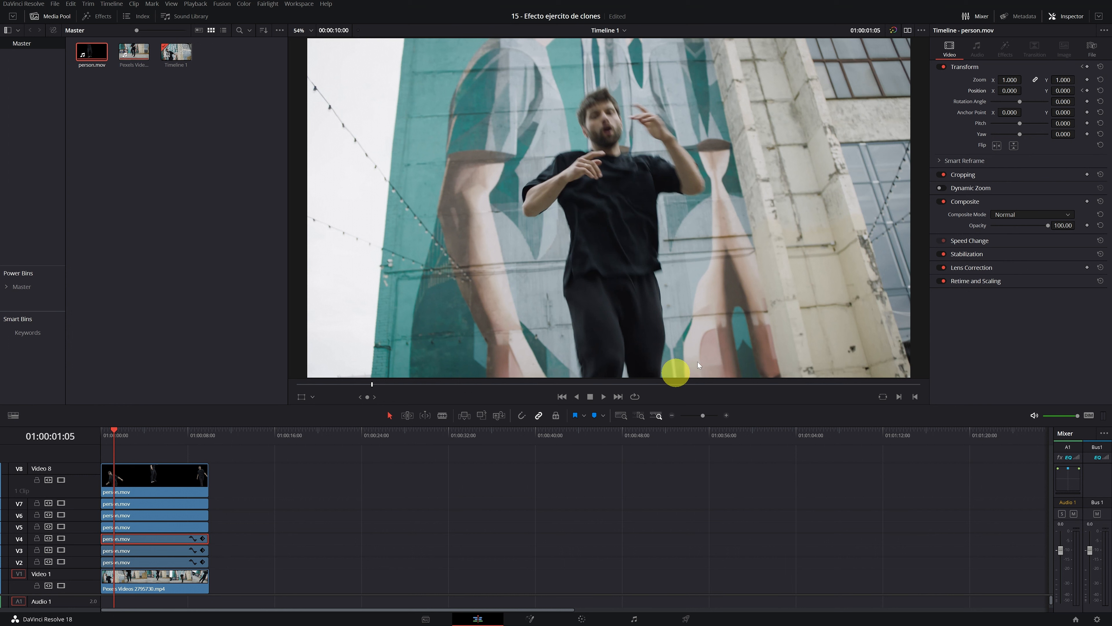
mouse_move(1010, 90)
mouse_down()
mouse_move(780, 109)
mouse_move(794, 109)
mouse_up()
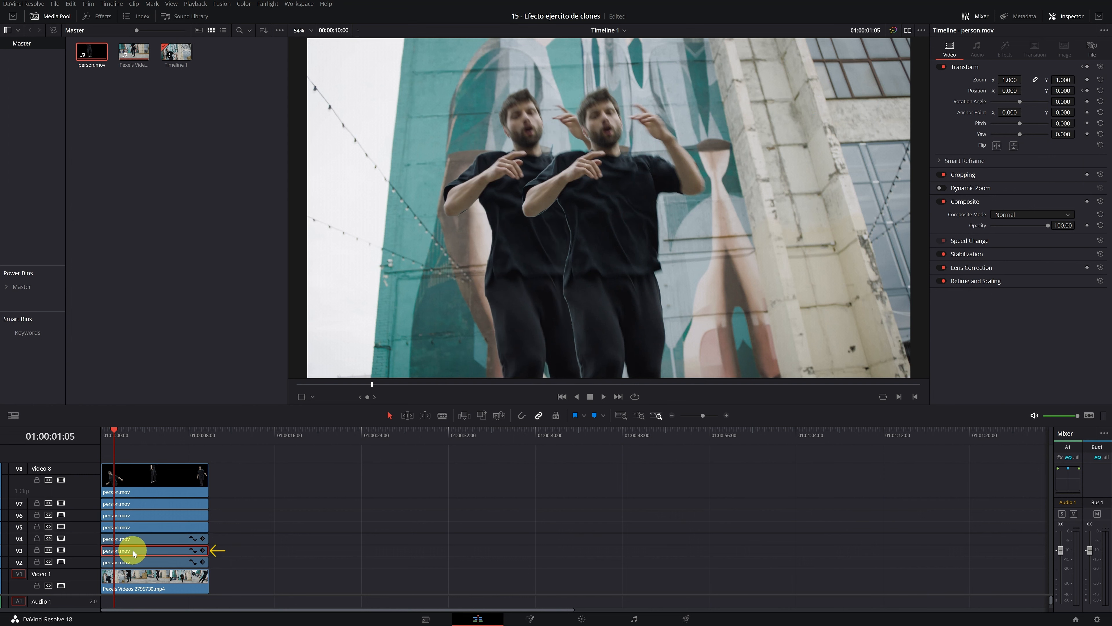
mouse_move(1010, 91)
mouse_down()
mouse_move(651, 117)
mouse_move(581, 109)
mouse_up()
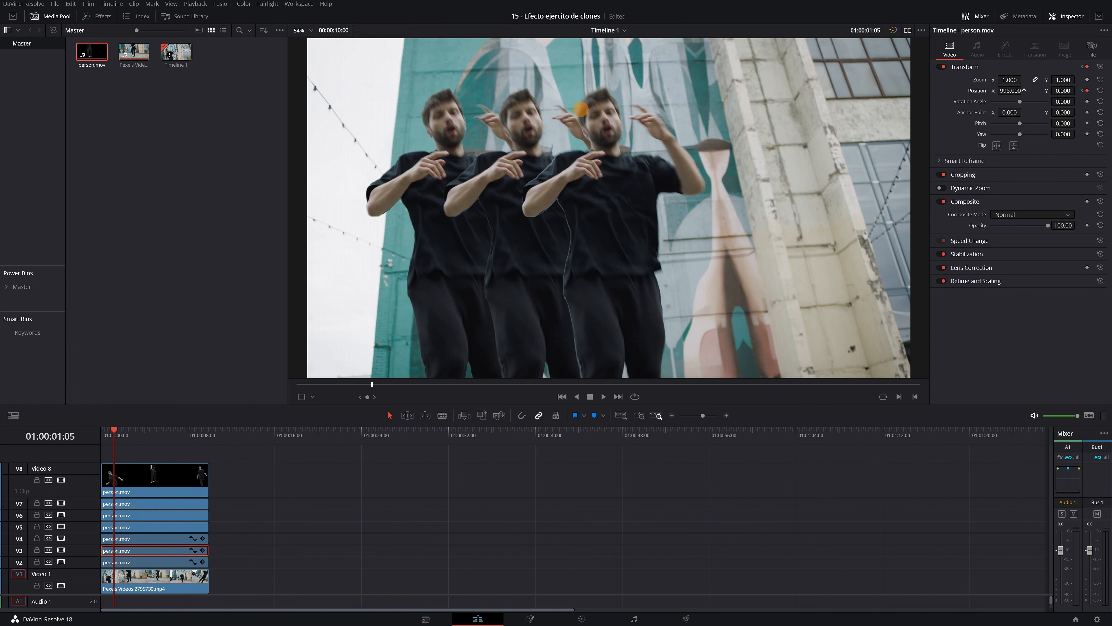
click(153, 562)
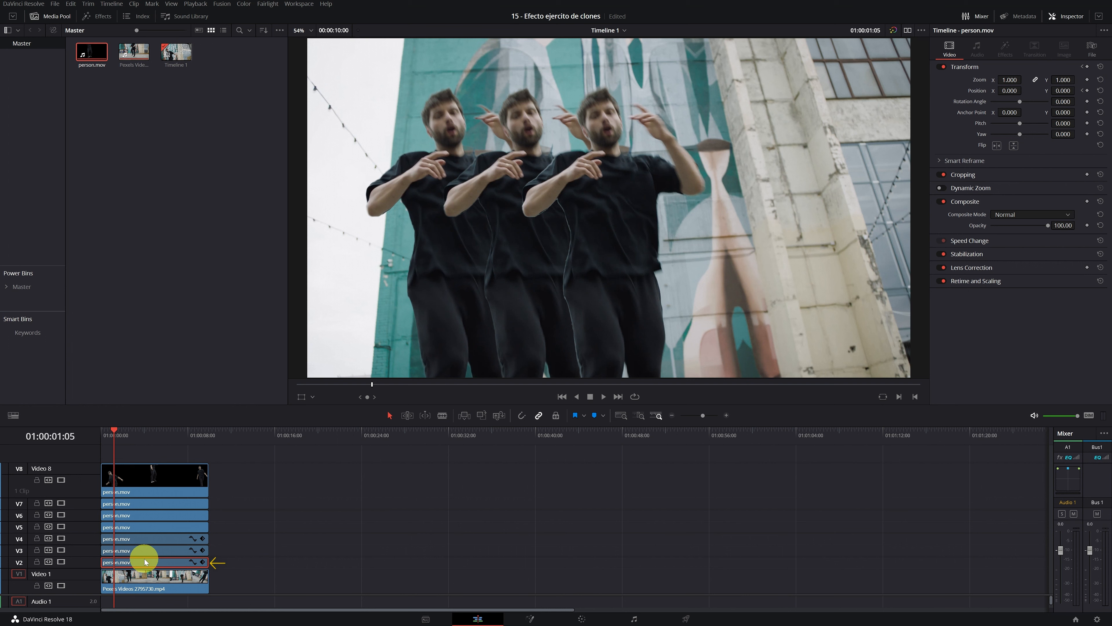
mouse_move(1010, 91)
mouse_down()
mouse_move(657, 110)
mouse_move(344, 159)
mouse_up()
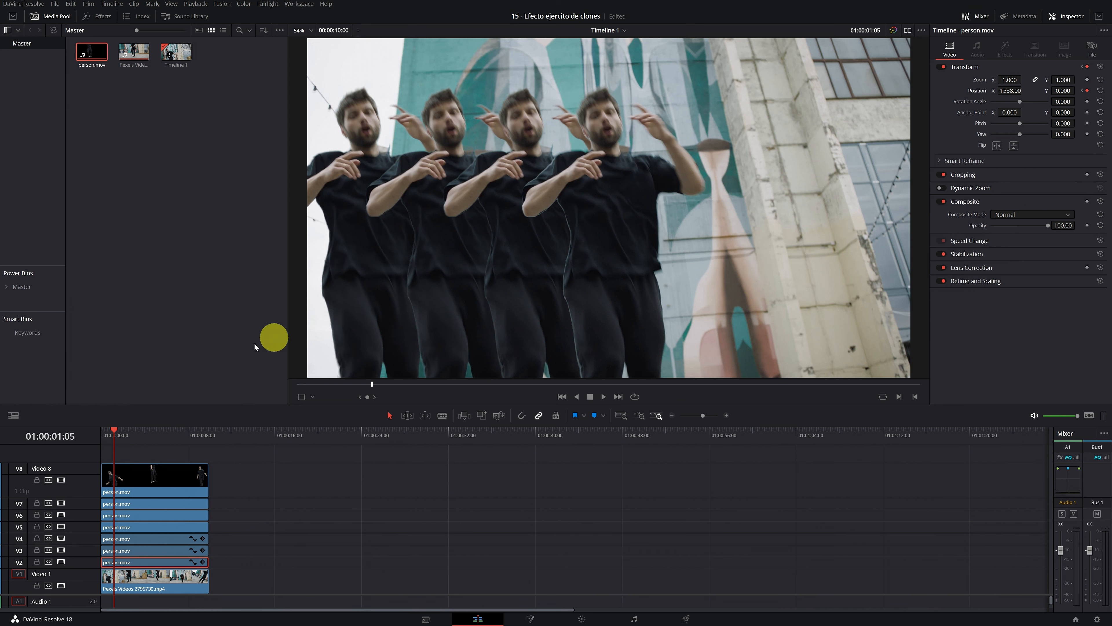
Play the clones' spread from the timeline start and check the remaining copies on Video 5 to 8 at 01:00:02:18
drag(125, 433, 95, 431)
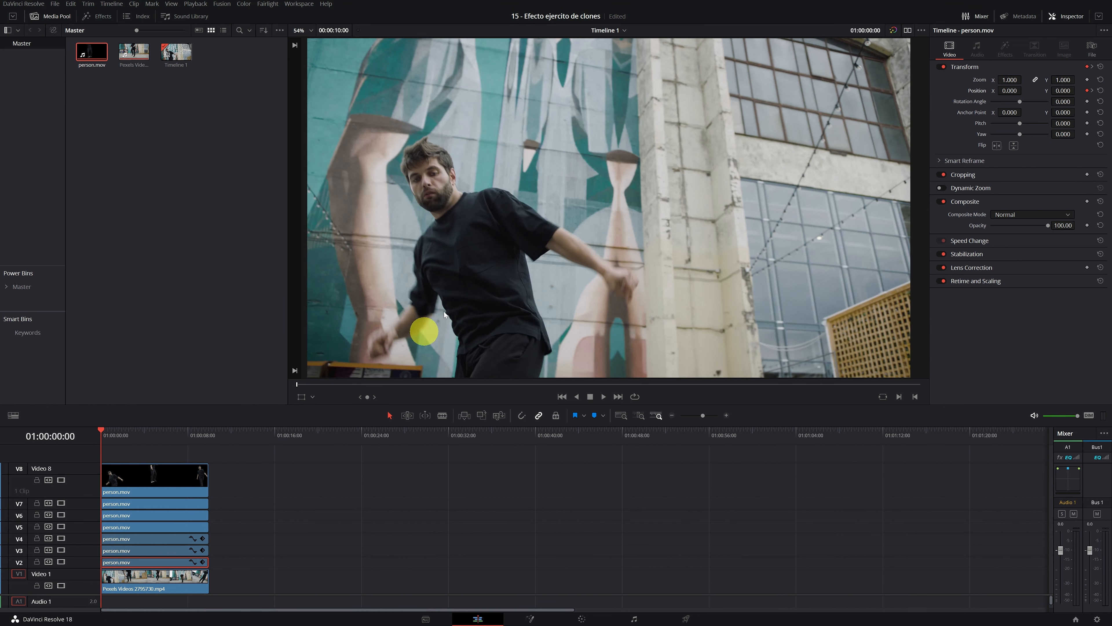
key(space)
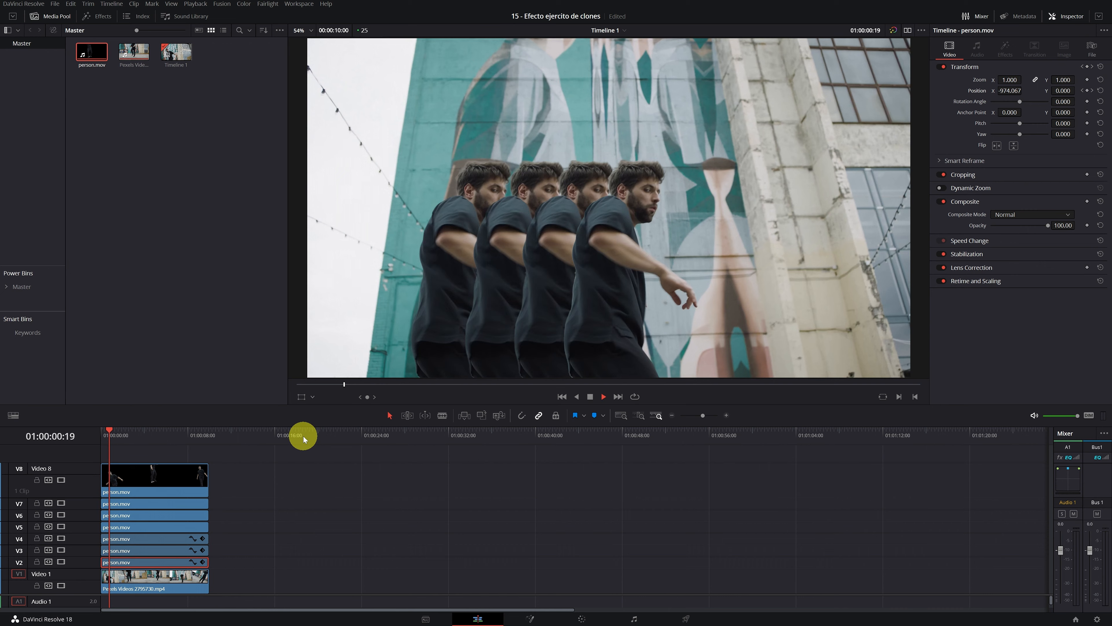
drag(106, 447, 132, 437)
click(218, 539)
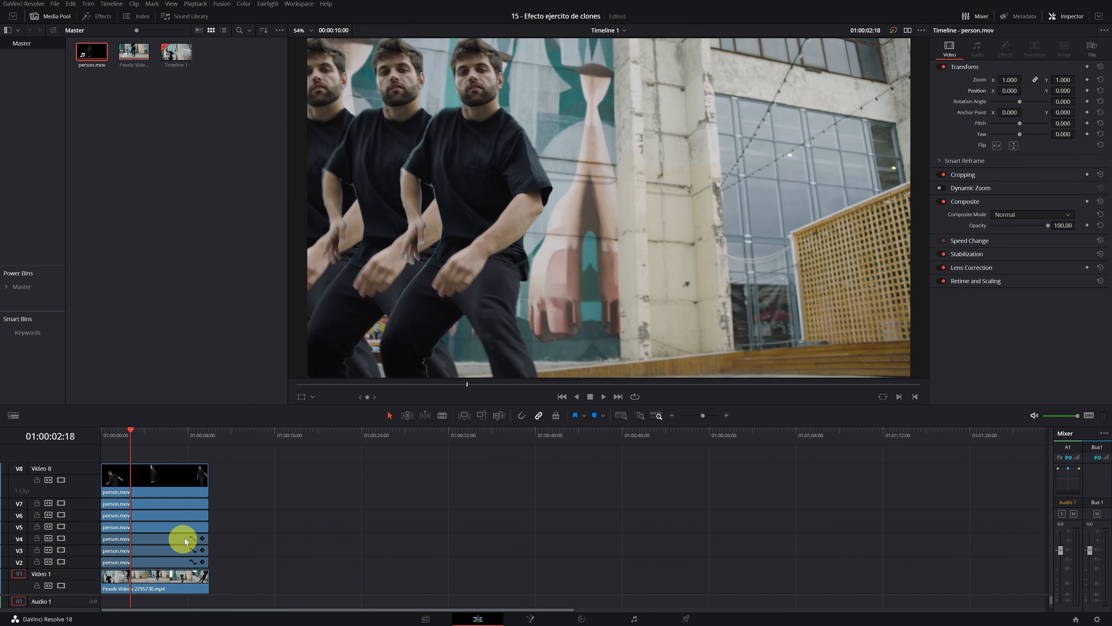
drag(214, 502, 160, 524)
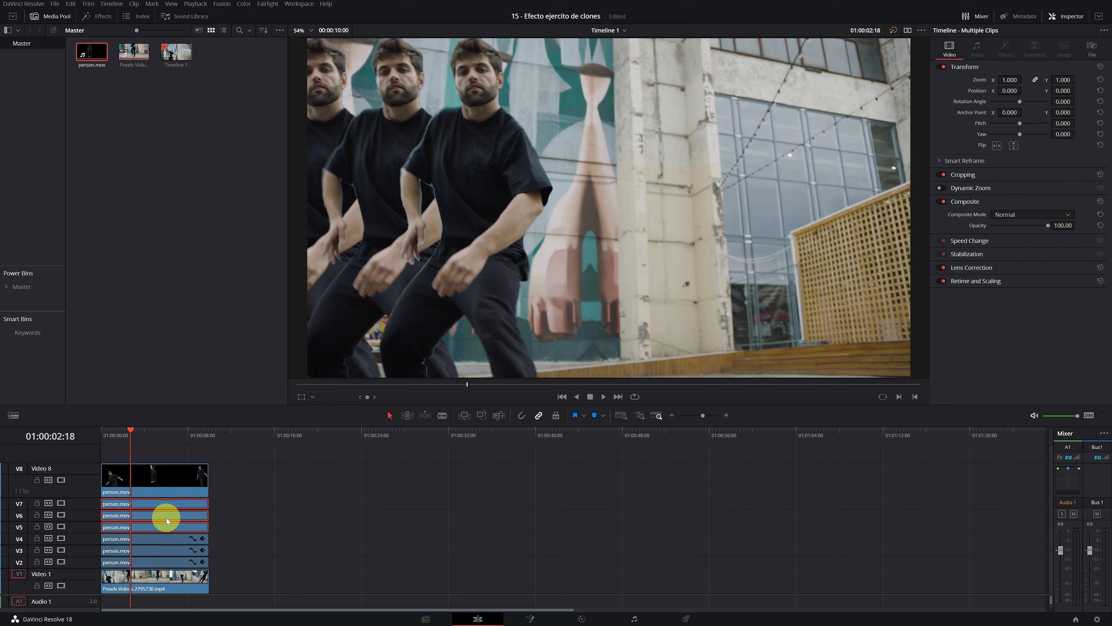
click(162, 480)
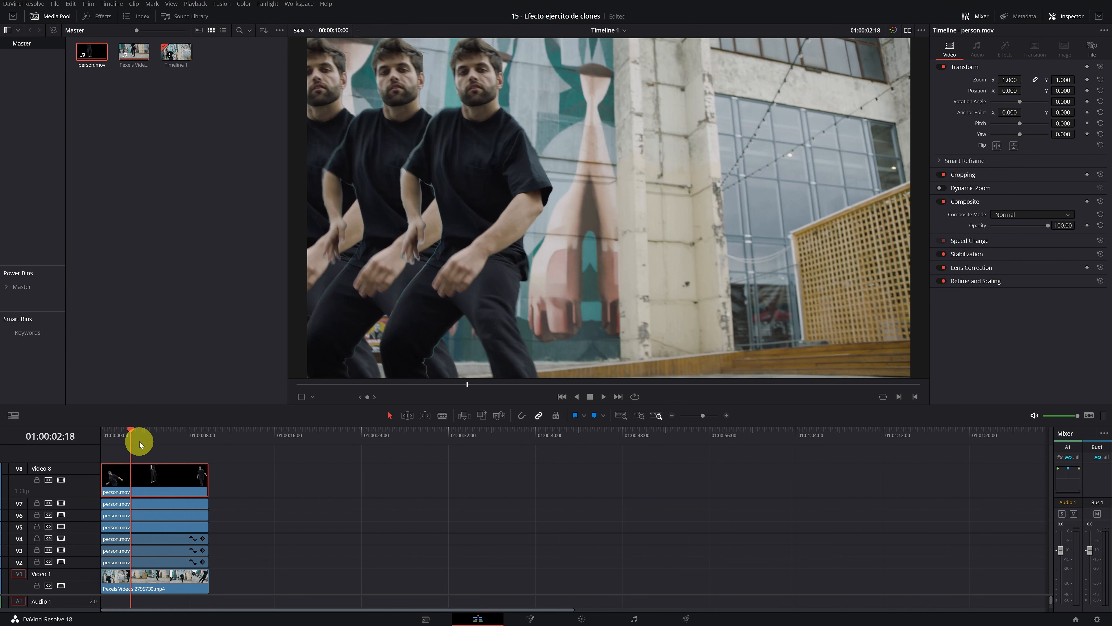
Add Position keyframes at 01:00:02:04 to the person.mov clips on Video 7, Video 6 and Video 5
drag(133, 432, 94, 460)
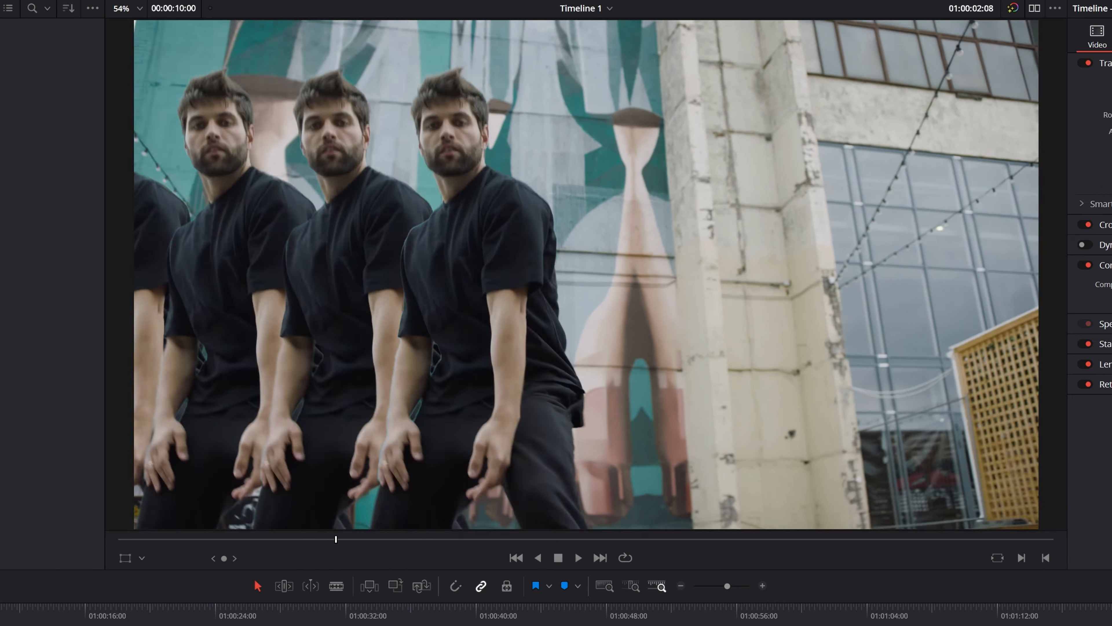
drag(336, 539, 291, 539)
drag(121, 438, 125, 441)
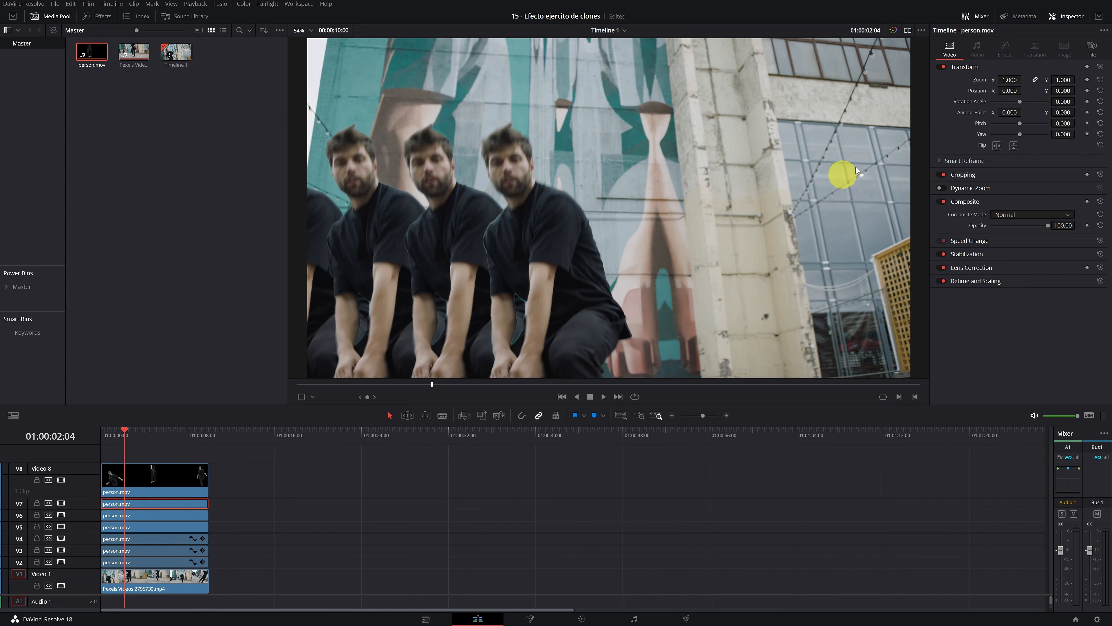
click(1087, 90)
click(175, 515)
click(1087, 91)
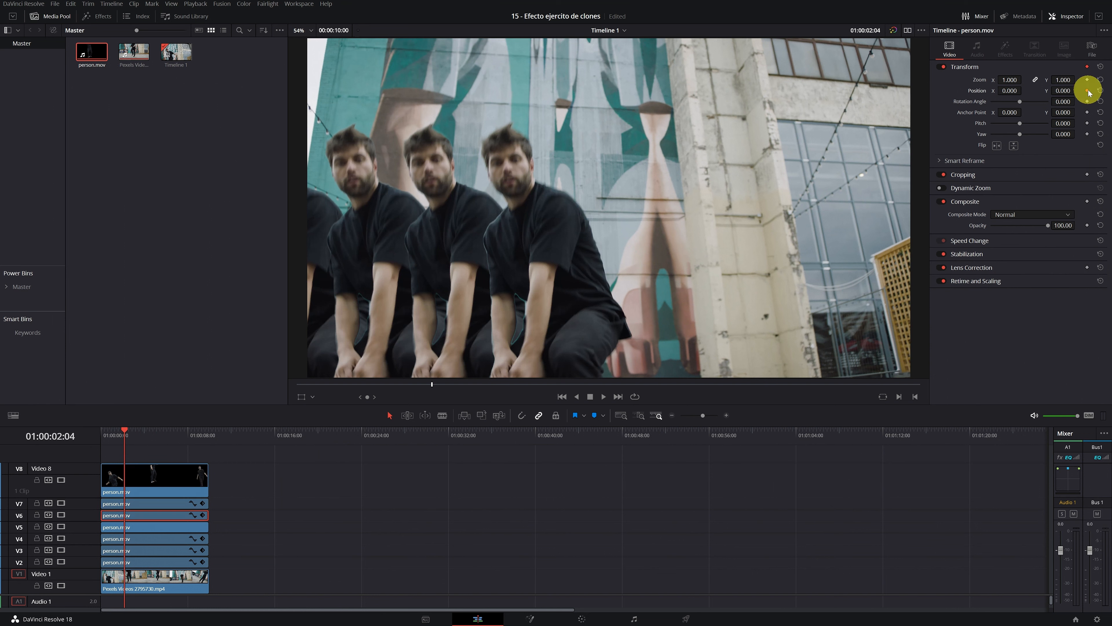
click(139, 528)
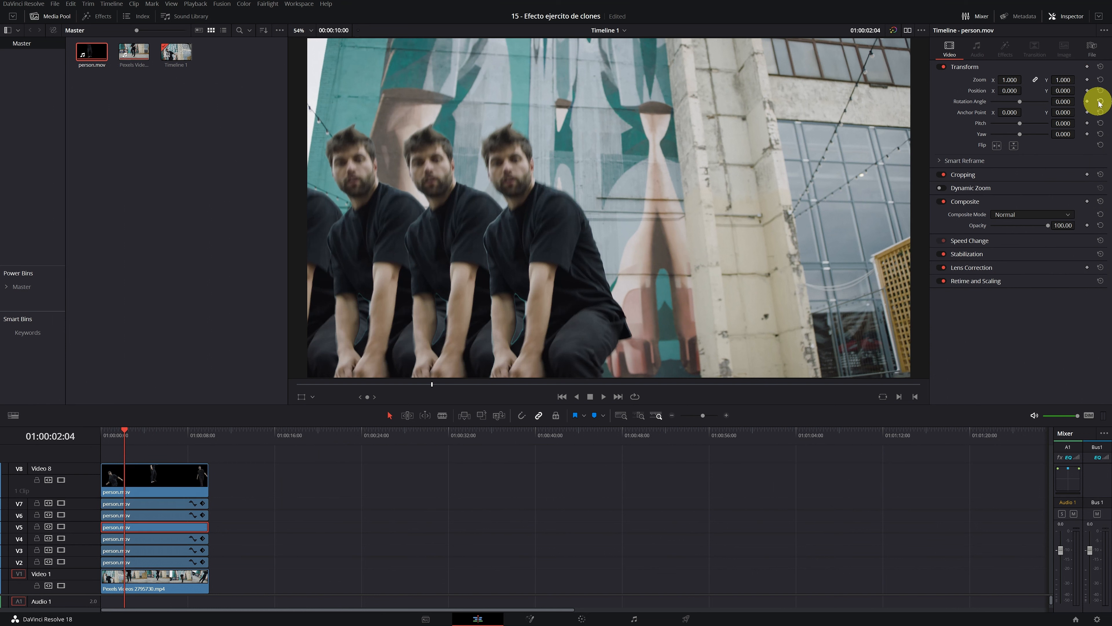
click(1087, 90)
At 01:00:02:20, spread the clones rightward: Position X about 560 for Video 7, farther for Video 6 and about 1981 for Video 5
drag(124, 430, 132, 434)
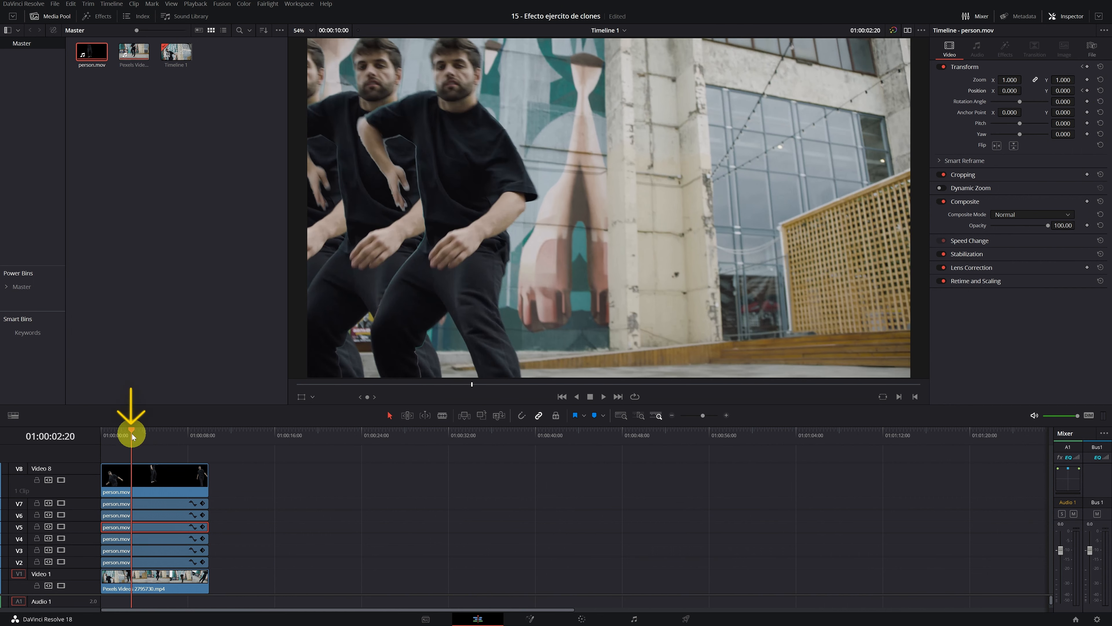
click(130, 504)
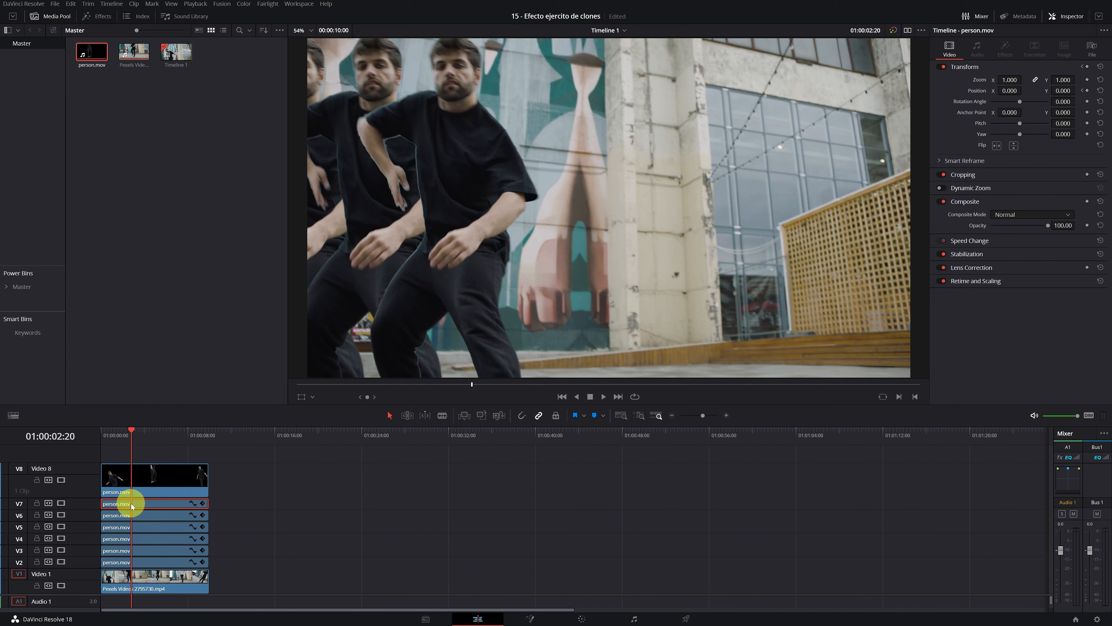
drag(1010, 90, 695, 325)
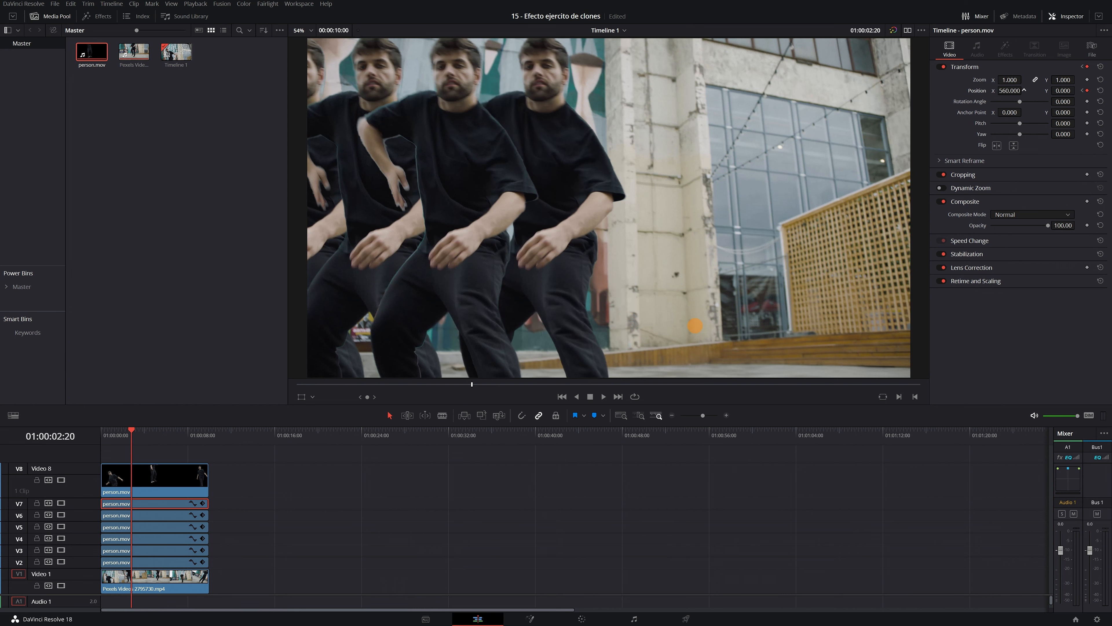
click(125, 515)
click(827, 335)
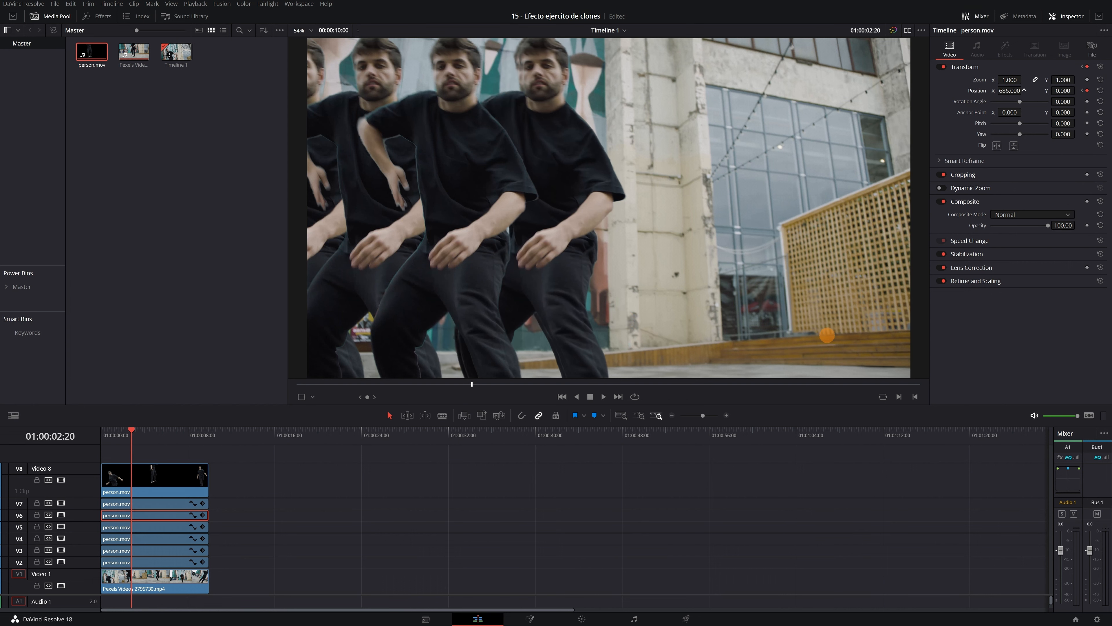
click(125, 526)
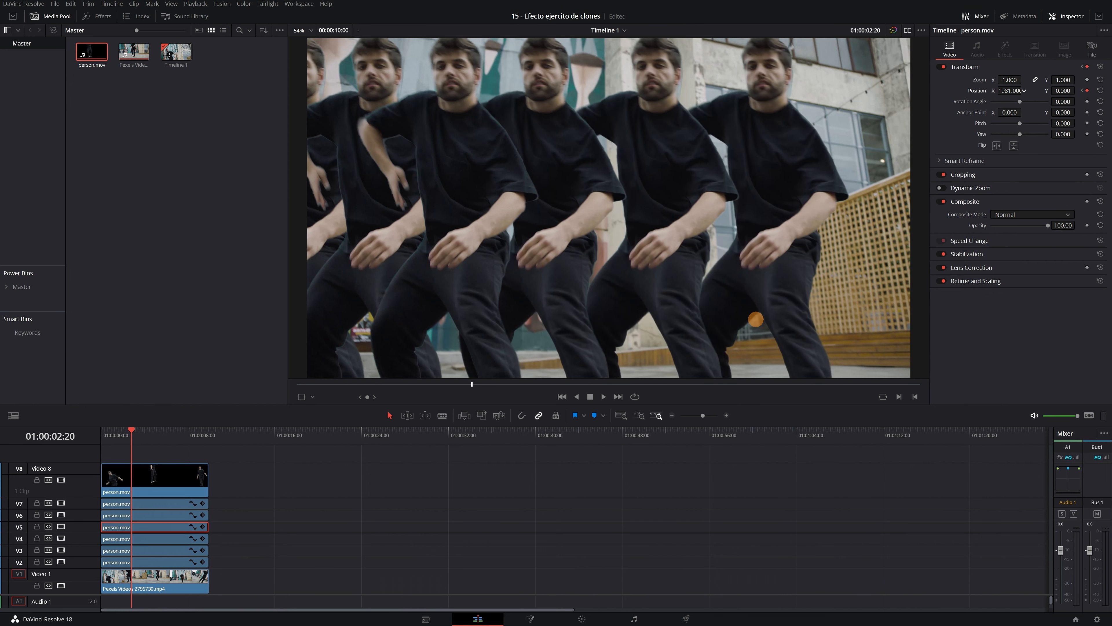